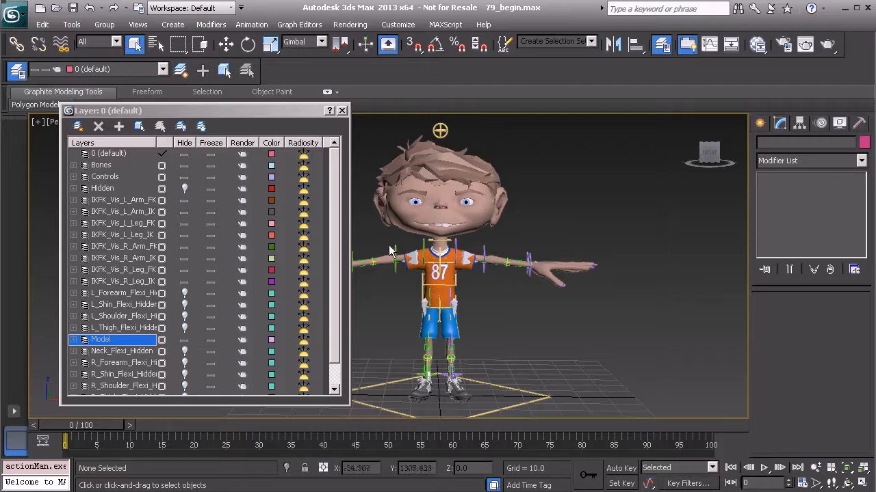
Close the layer manager and select the boy's orange jersey mesh
left_click(342, 110)
middle_click_drag(469, 253, 397, 236)
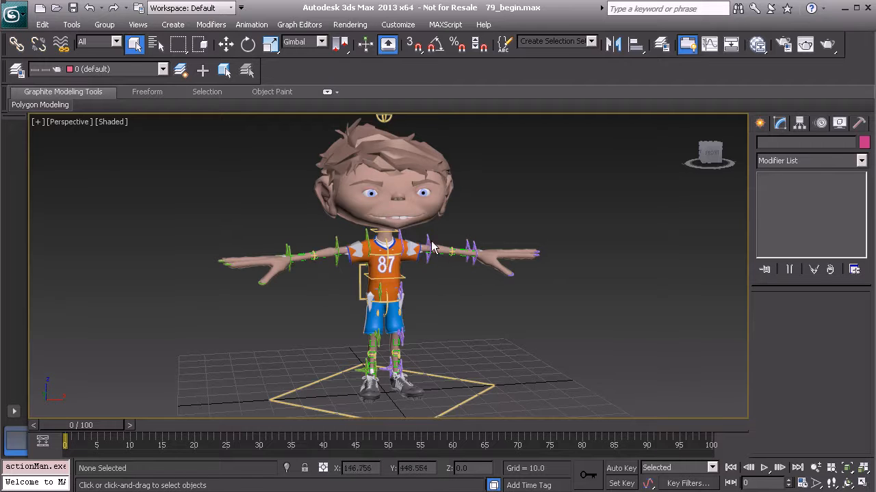
middle_click_drag(404, 259, 397, 282, "alt")
left_click(395, 257)
scroll(396, 284, "up", 1)
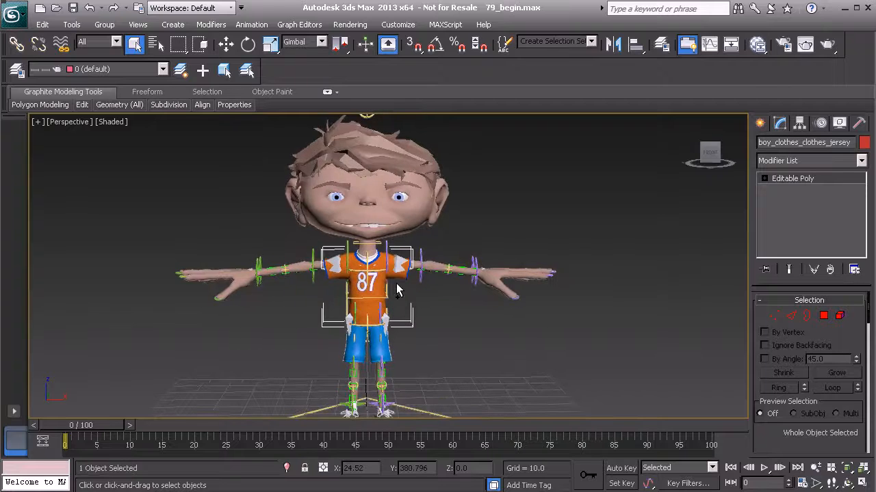
Display the perspective view in wireframe and apply a Skin modifier to the jersey
key("F3")
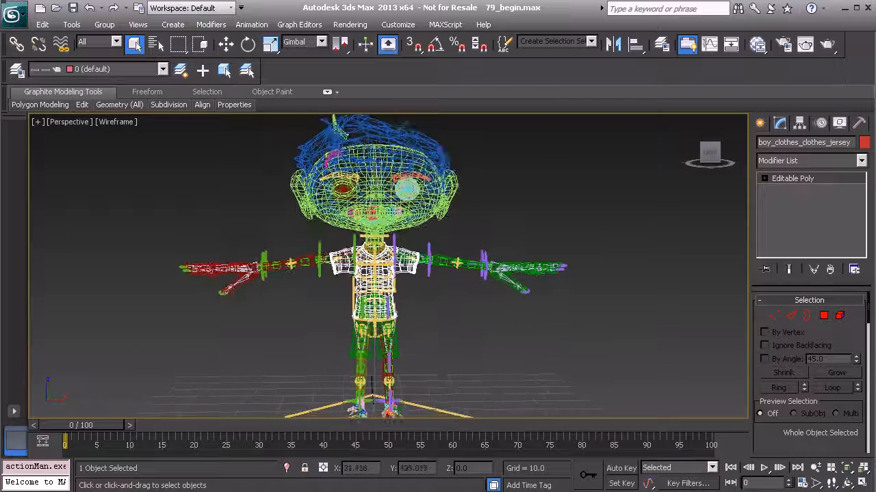
scroll(408, 308, "up", 2)
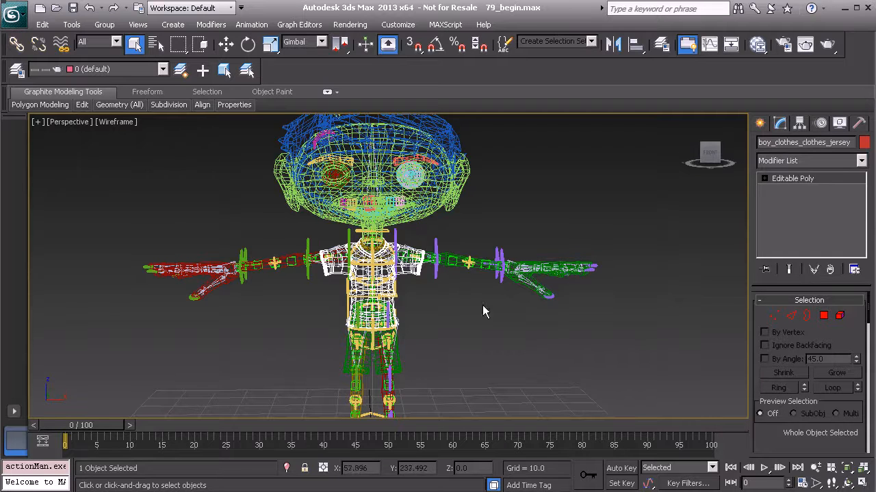
left_click(787, 161)
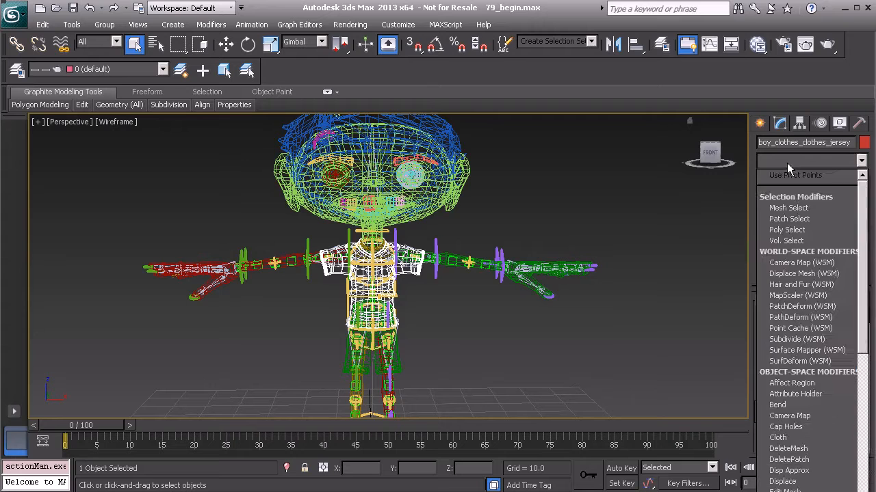
scroll(806, 247, "down", 20)
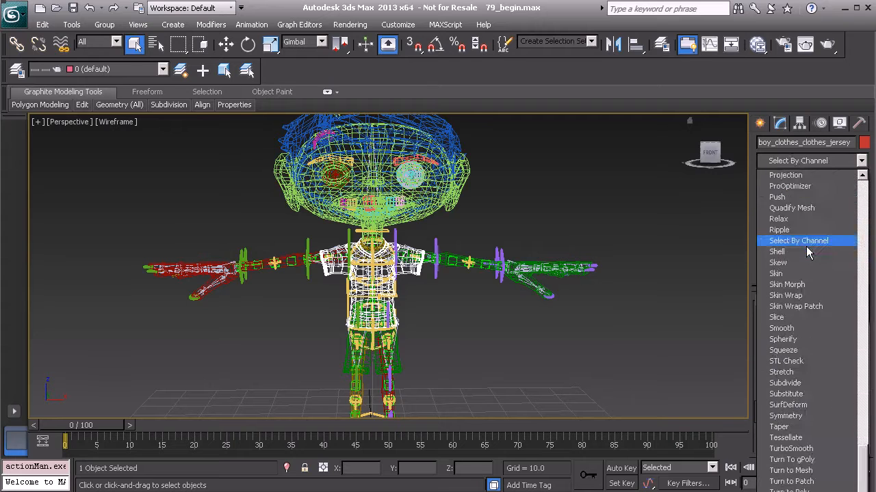
left_click(800, 273)
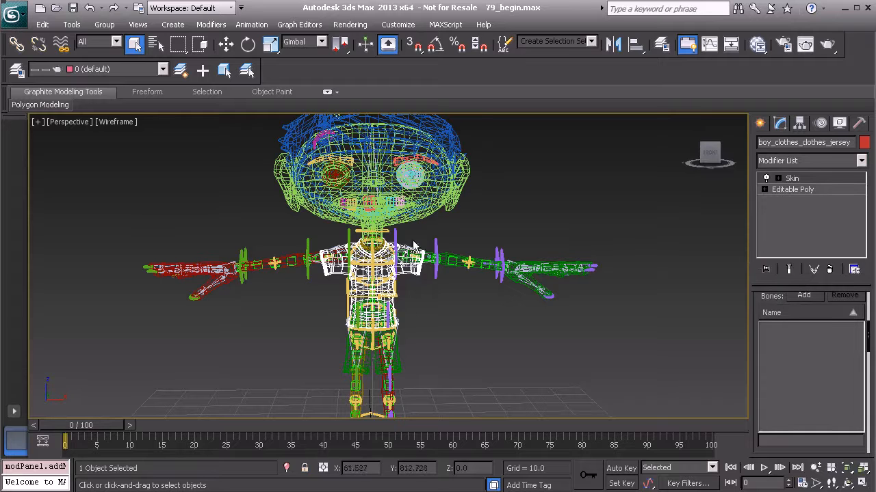
Add the five spine bones, Spine_Flexi_Bone_A01 to E01, to the jersey's Skin modifier by searching for "Spine"
middle_click_drag(433, 254, 454, 252)
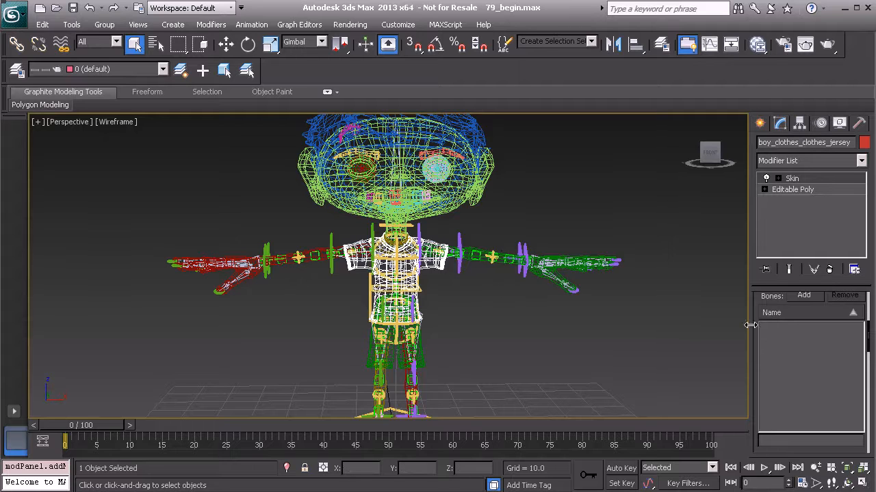
left_click_drag(753, 326, 750, 372)
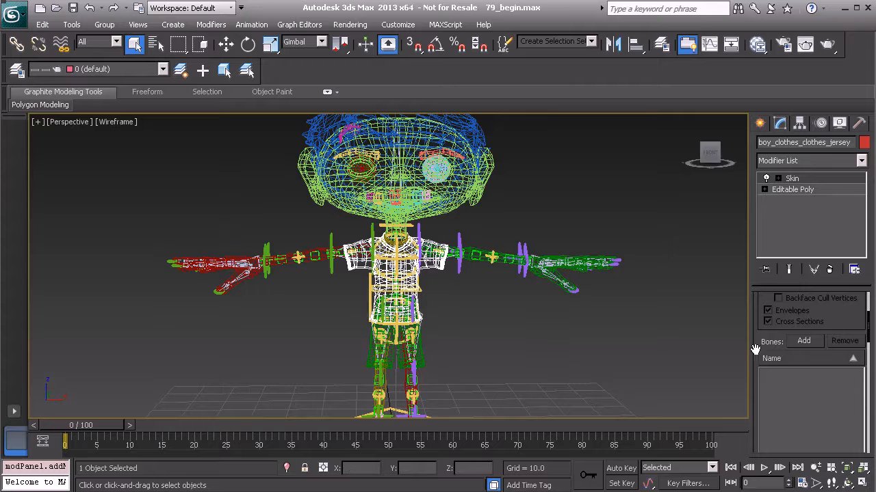
scroll(759, 363, "up", 3)
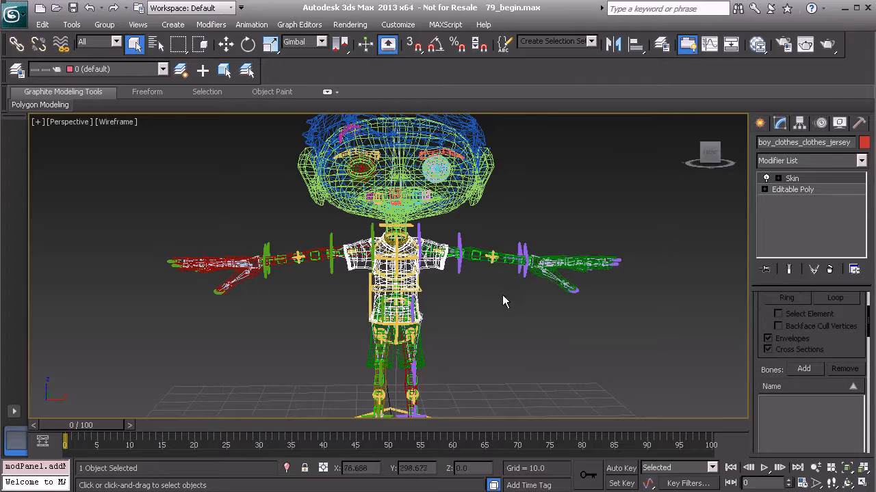
middle_click_drag(465, 283, 477, 264)
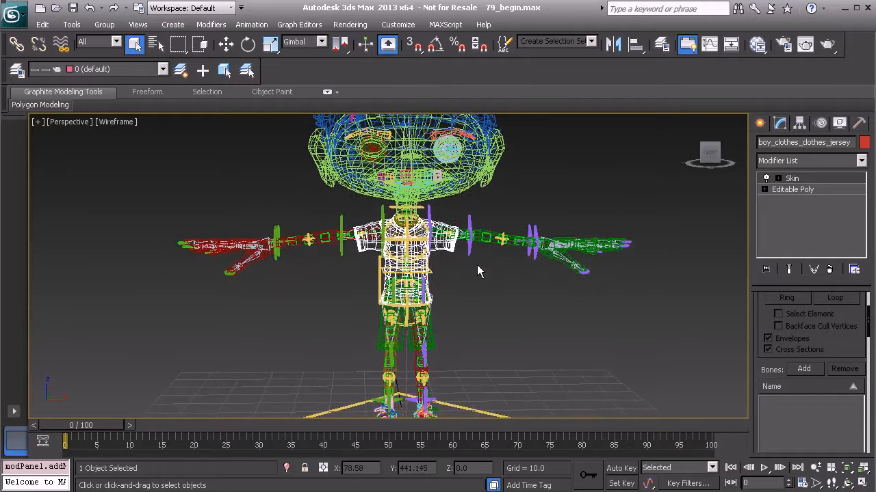
left_click(804, 370)
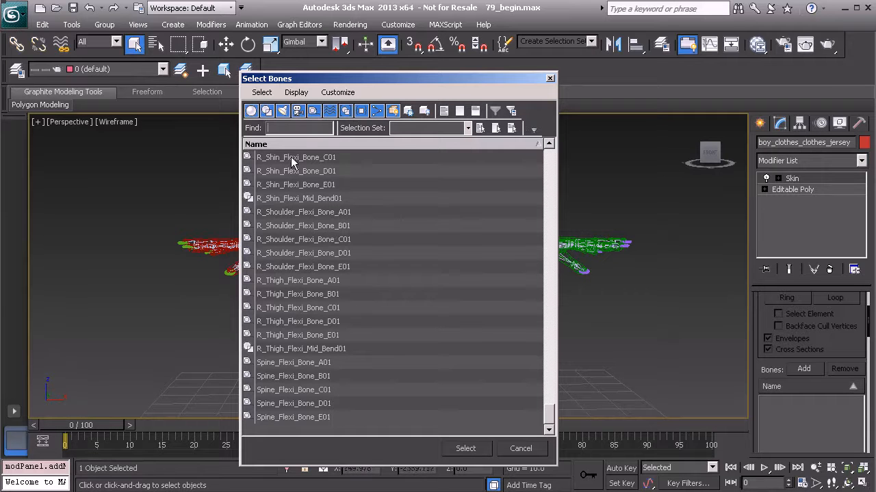
left_click_drag(332, 77, 534, 94)
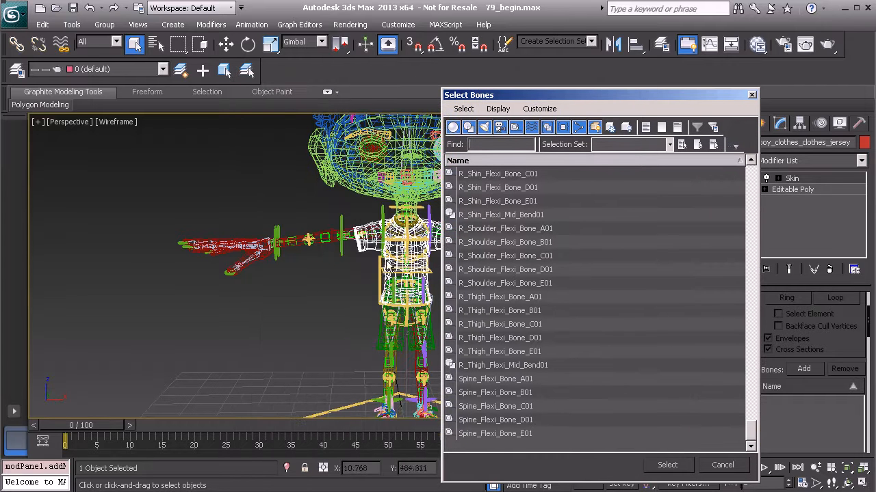
left_click(484, 146)
type("Spine")
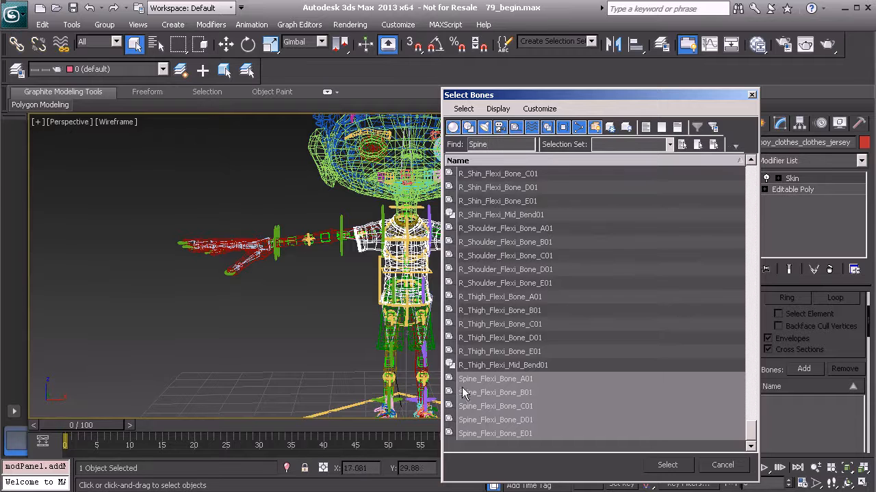
left_click(670, 468)
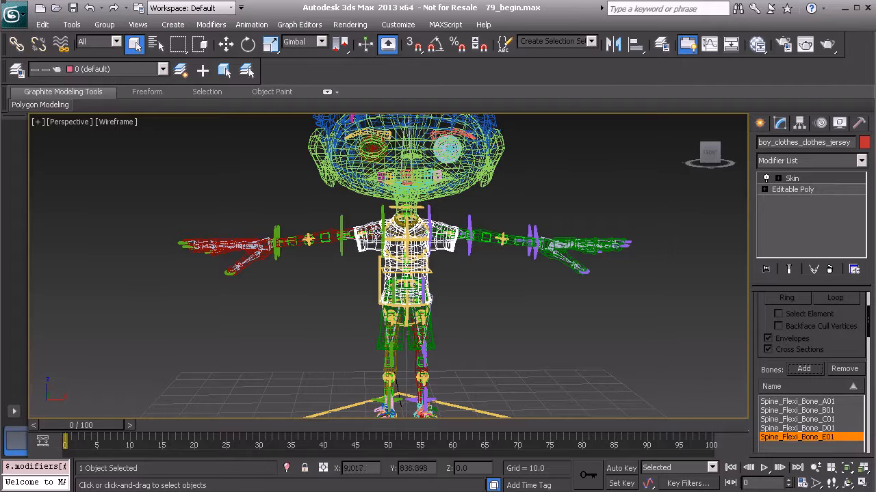
Add Bone_L_Shoulder_Twist01 and Bone_R_Shoulder_Twist01 to the Skin bones using the search "Bone*Shoulder"
left_click(803, 369)
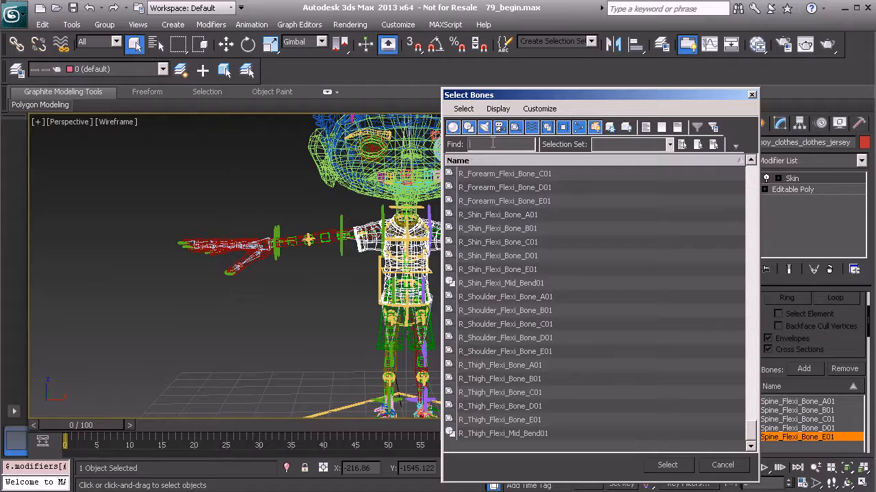
type("Bone*Shoulder")
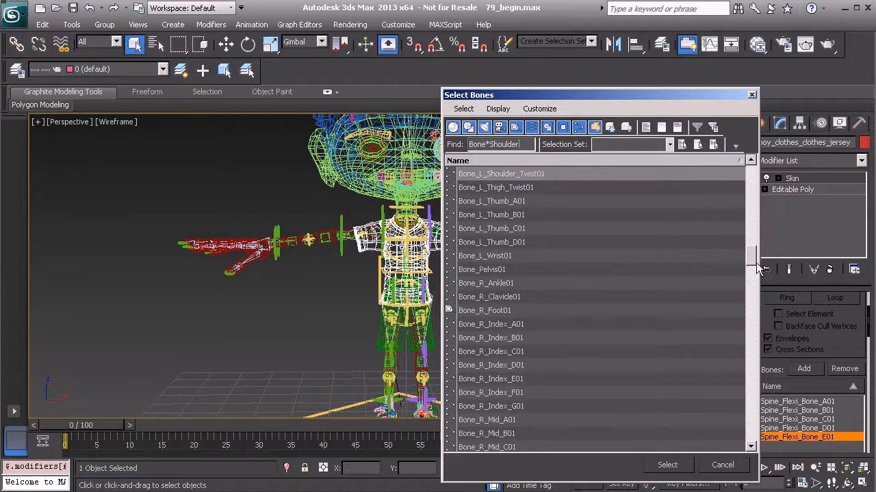
left_click_drag(751, 256, 751, 291)
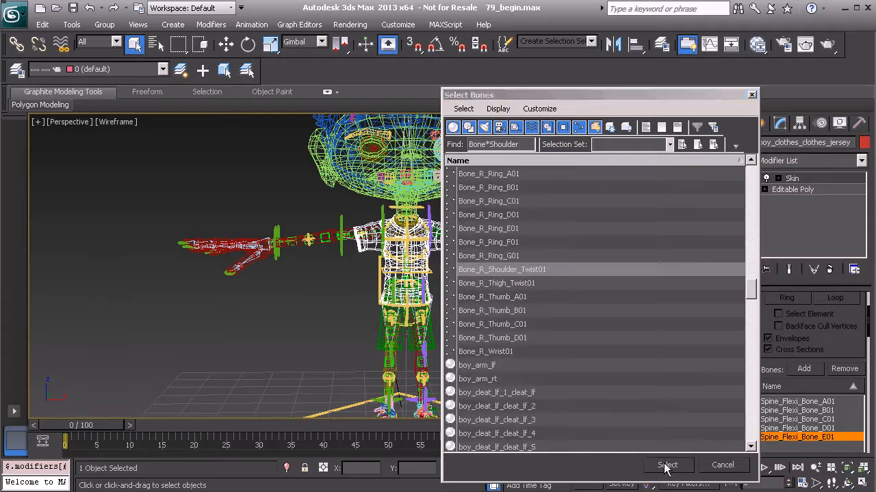
left_click(667, 465)
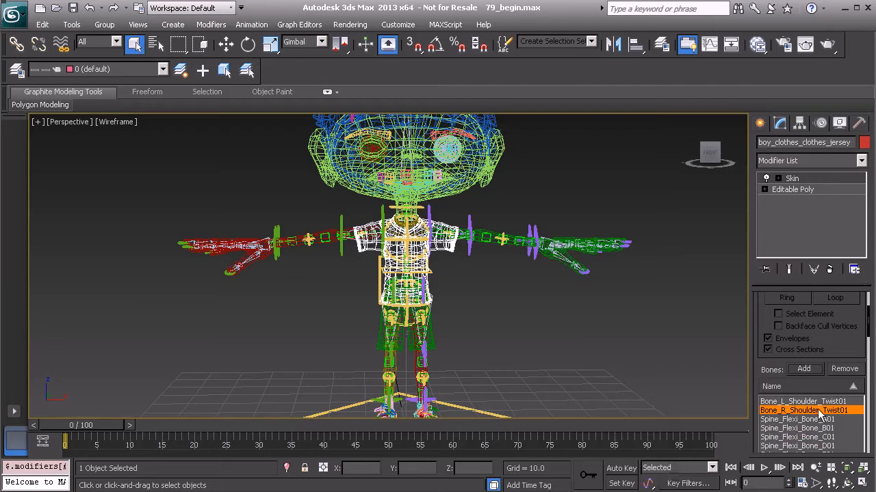
Add Bone_L_Thigh_Twist01 and Bone_R_Thigh_Twist01 to the Skin bones using the search "Bone*Thigh"
left_click(803, 369)
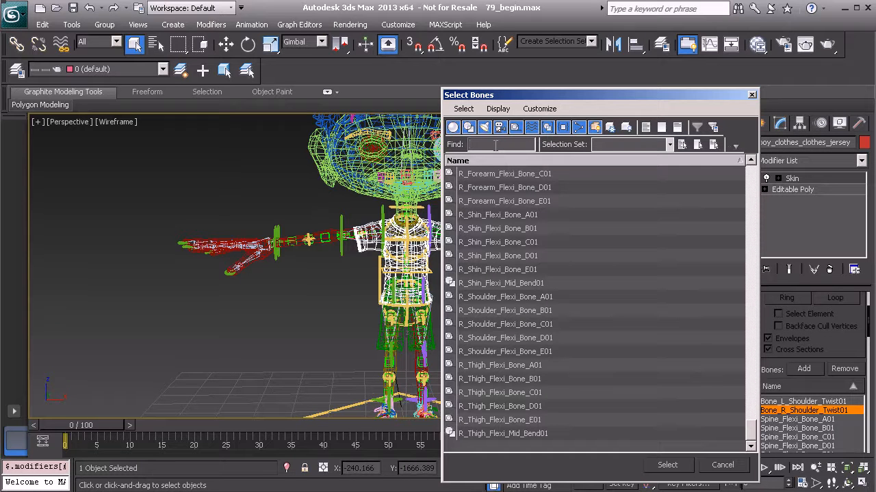
type("Bone*")
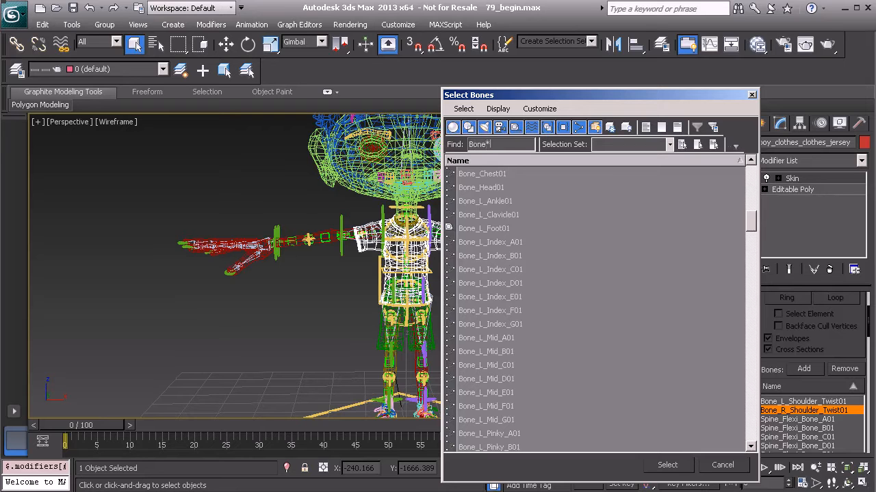
type("Thigh")
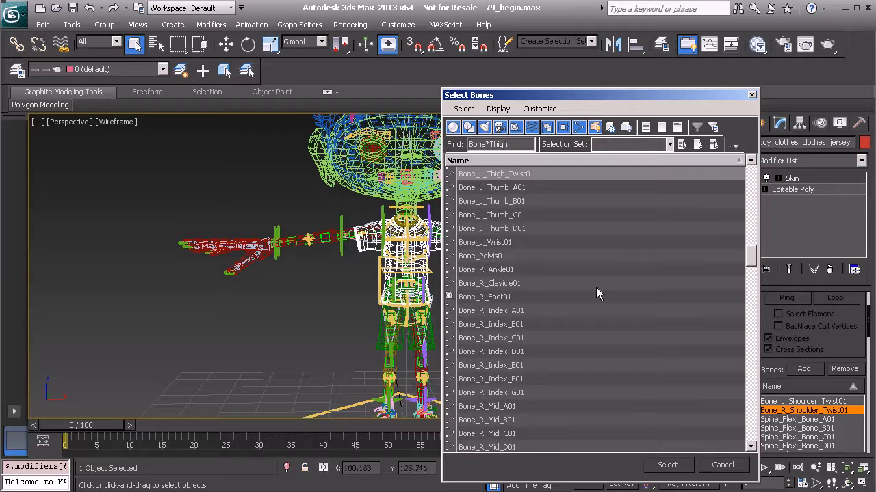
left_click(669, 465)
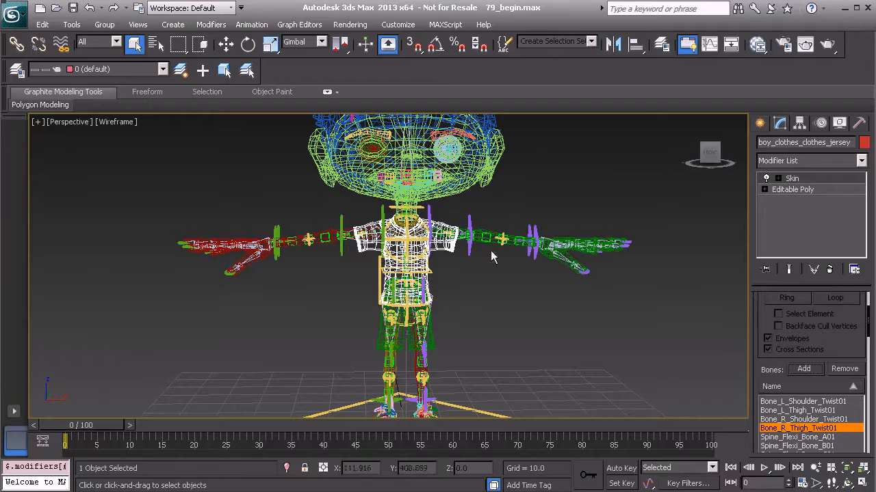
Add Bone_Chest01 to the Skin bones using the search "Bone_Ches"
left_click(803, 369)
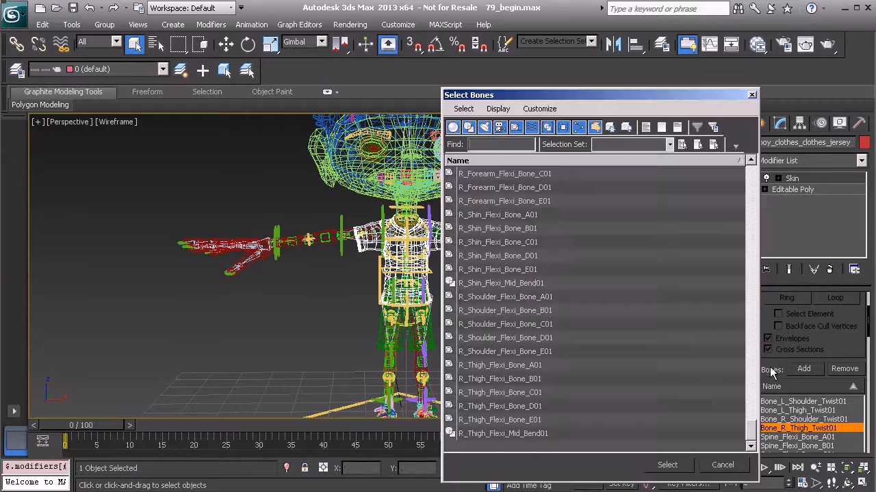
type("Bo")
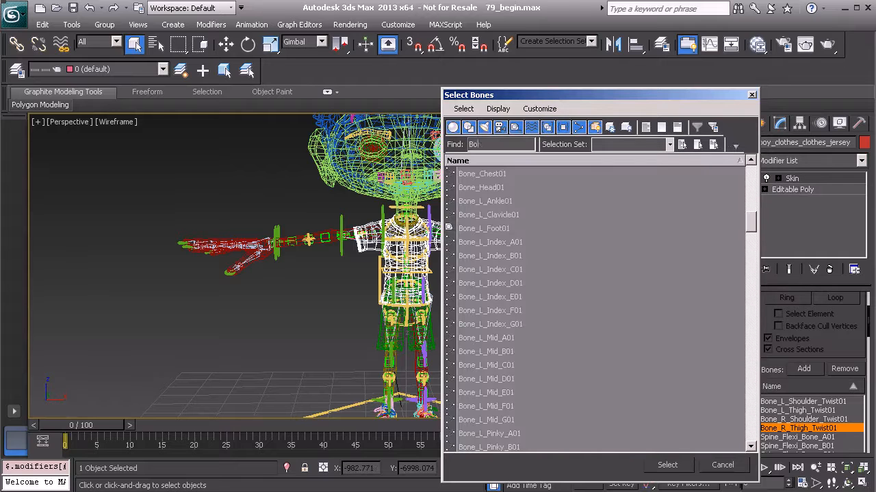
type("ne_Ches")
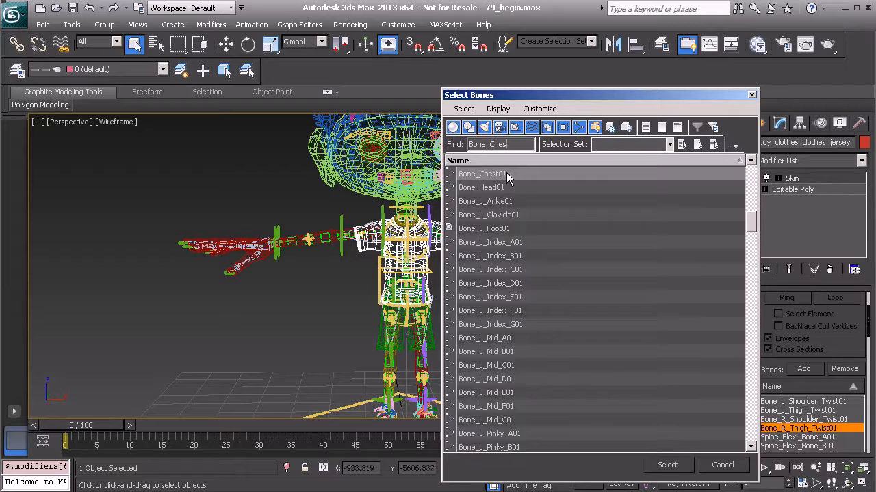
left_click(667, 465)
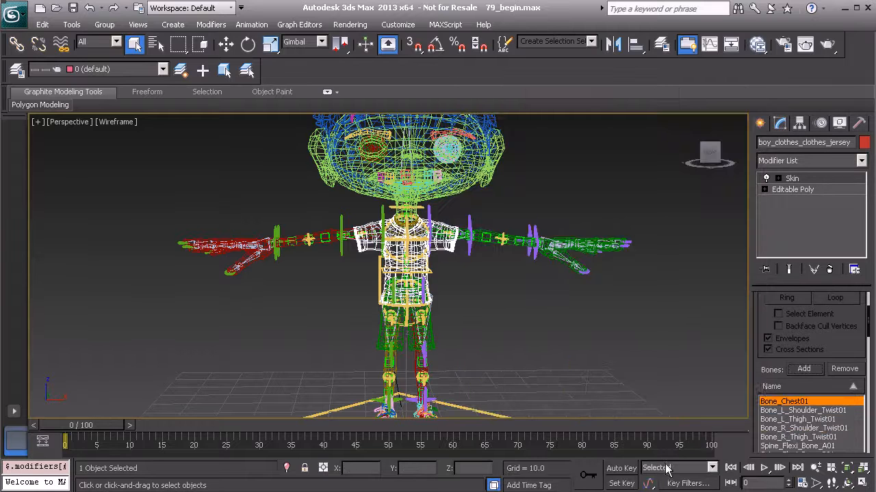
Add Bone_L_Clavicle01 and Bone_R_Clavicle01 to the Skin bones using the search "Bone*Cla"
left_click(809, 369)
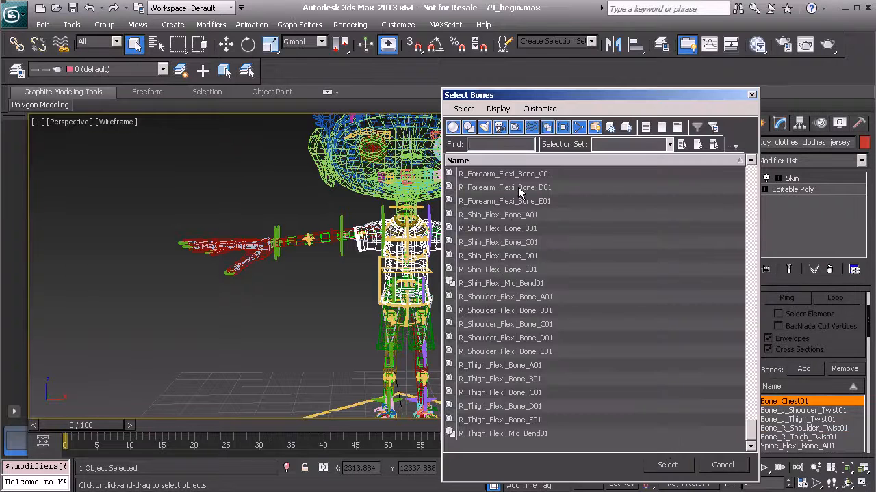
type("Bone")
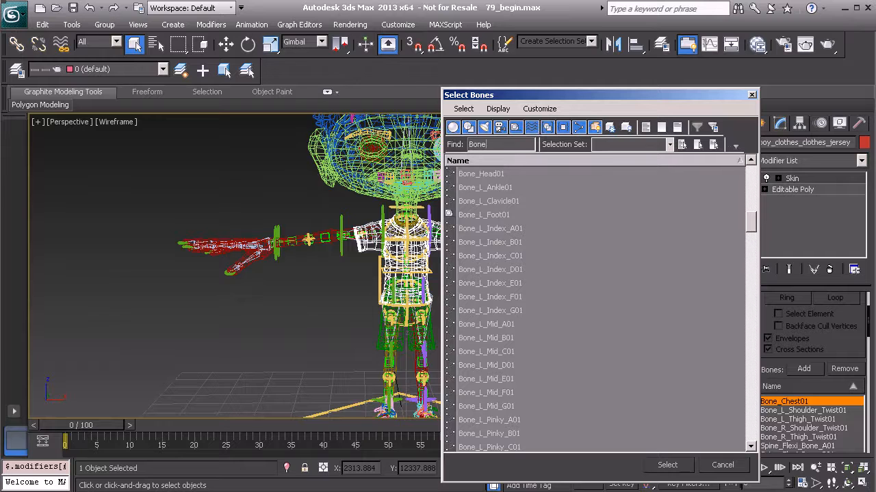
type("*Clv")
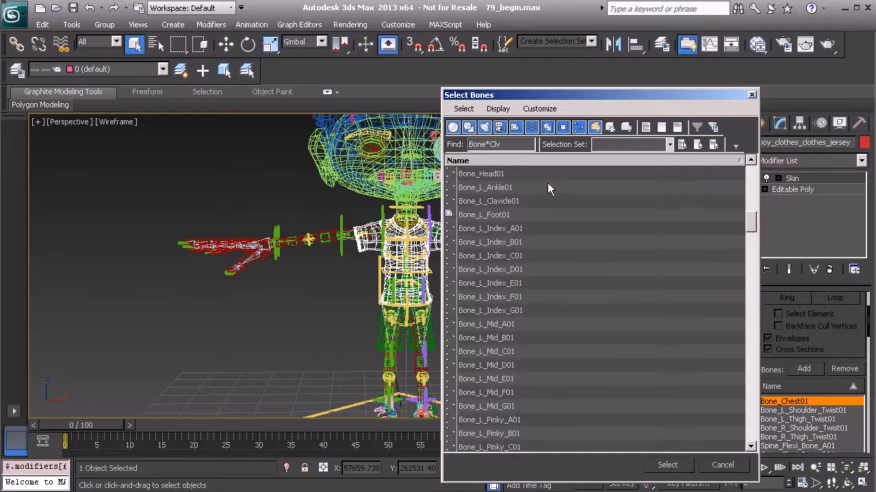
key("BackSpace")
type("a")
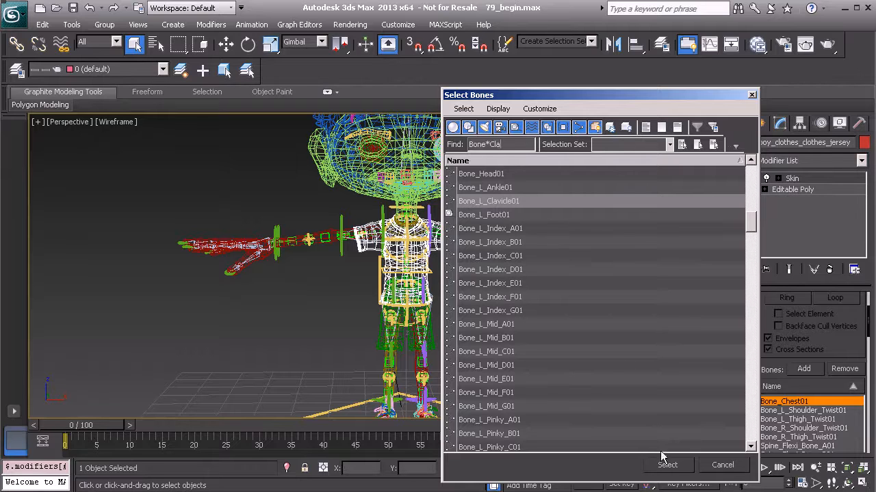
scroll(748, 228, "down", 10)
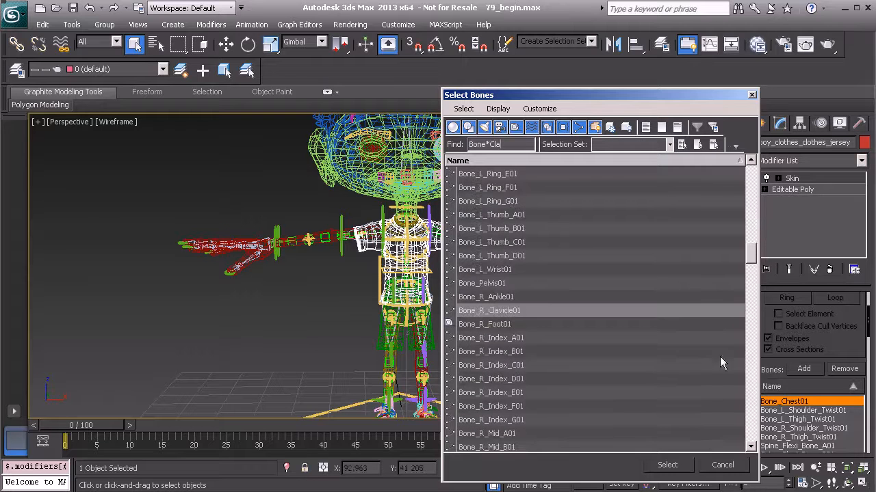
left_click(667, 465)
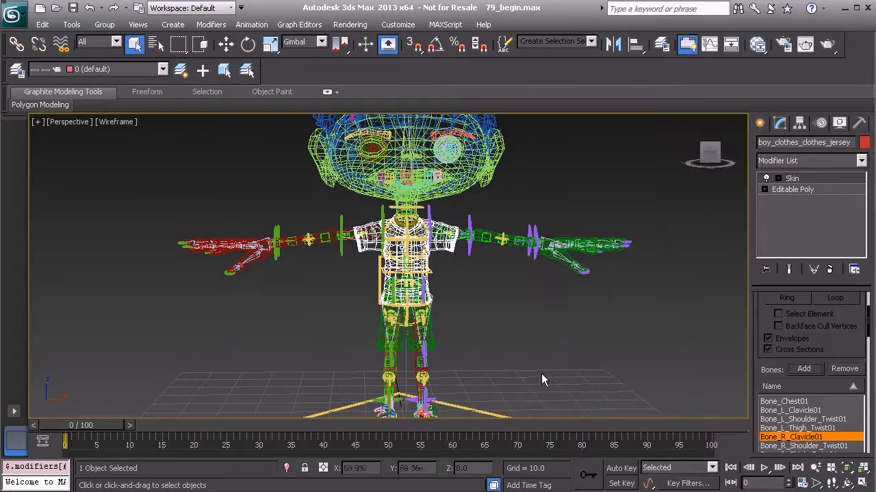
Add Bone_Pelvis01 to the Skin bones using the search "Bone_Pe"
left_click(802, 369)
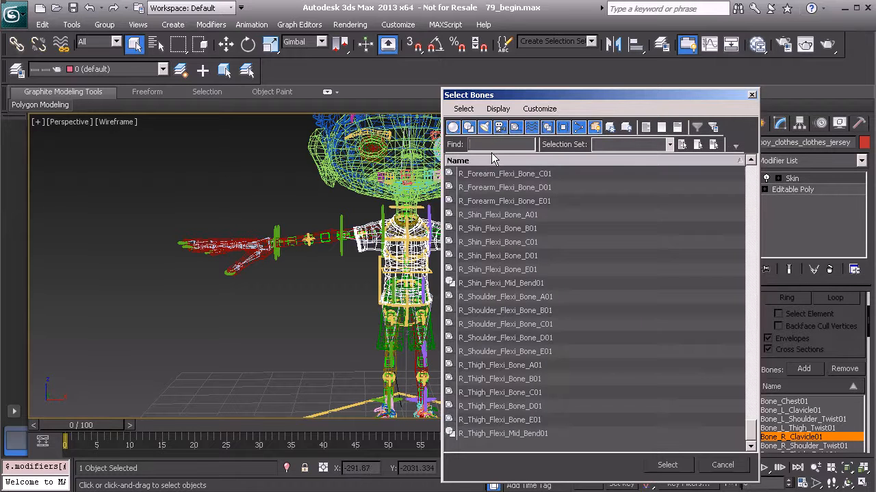
type("Bone")
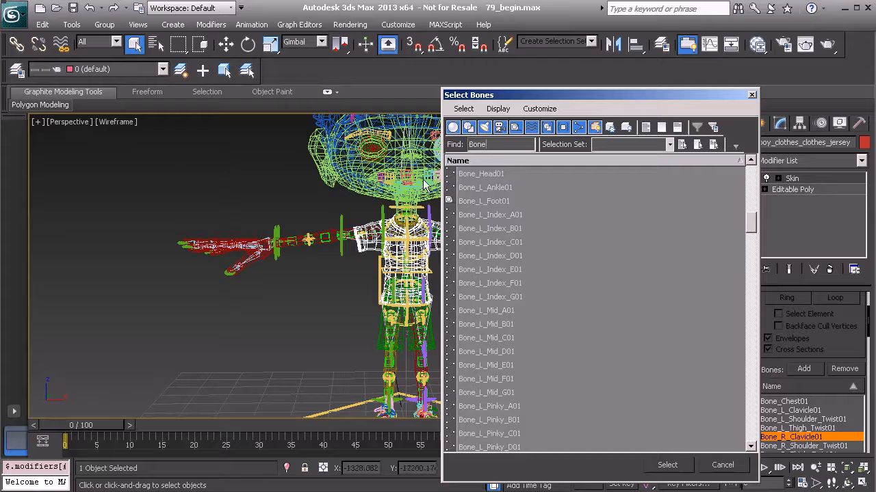
type("_Pe")
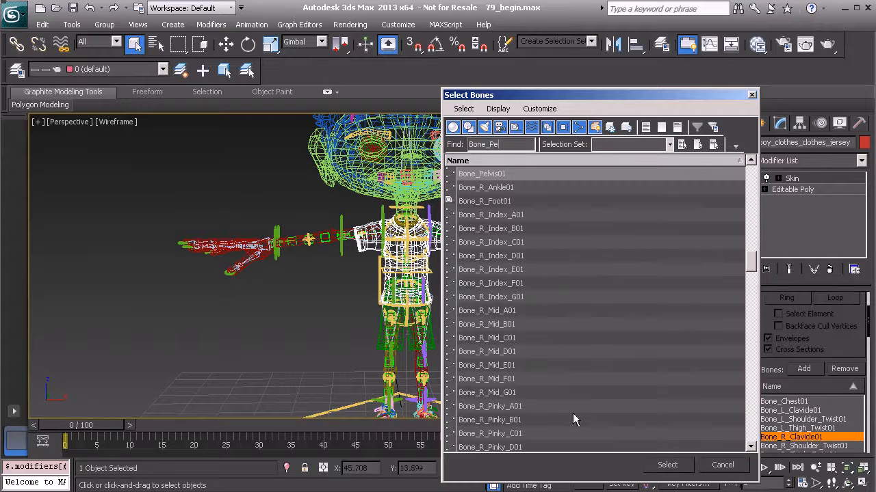
left_click(667, 465)
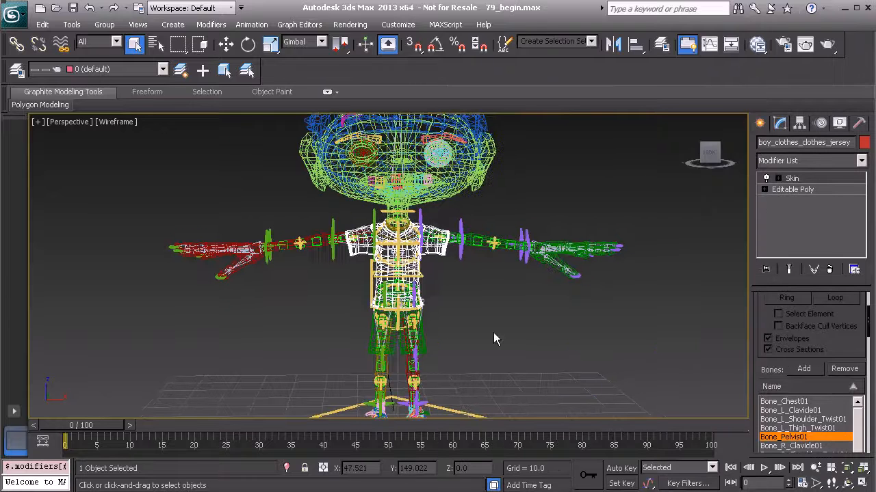
Shade the viewport and inspect the jersey's Skin weights for the upper torso bone's envelope
key("F3")
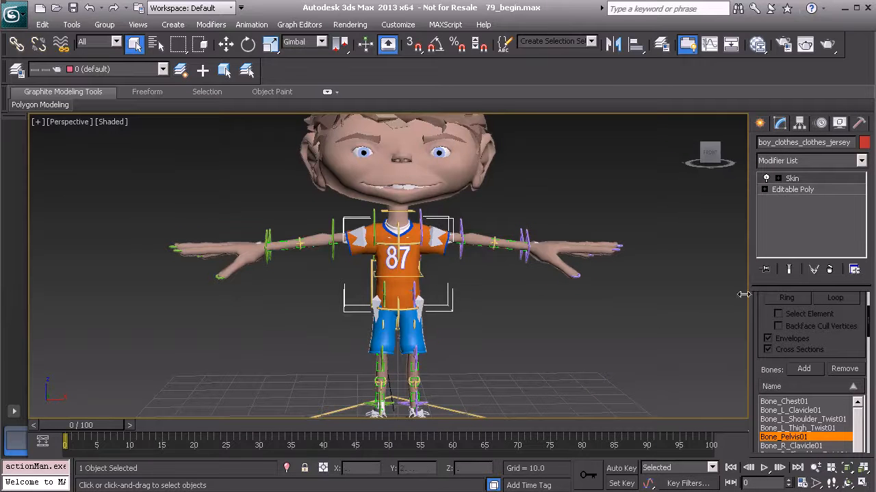
left_click(806, 179)
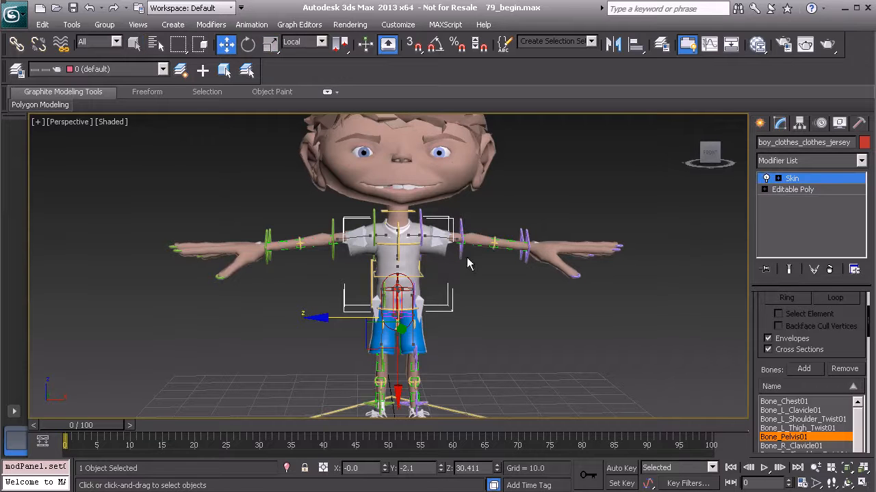
middle_click_drag(497, 290, 498, 297)
scroll(497, 296, "up", 3)
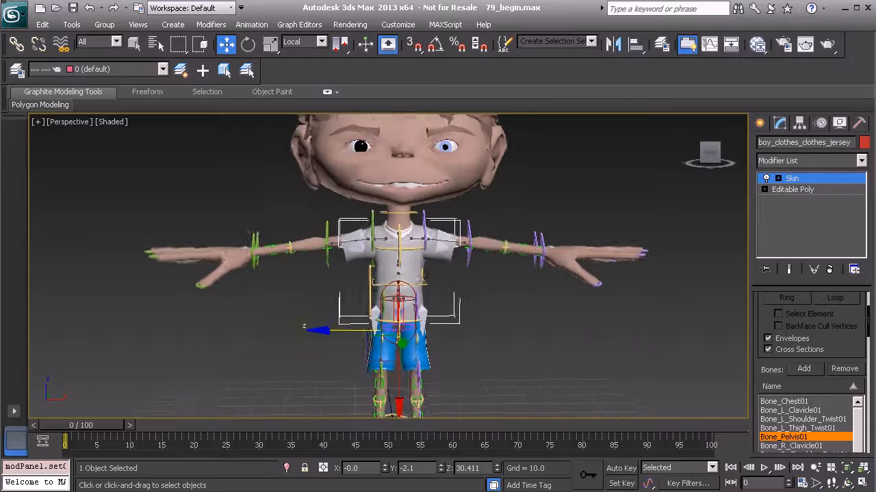
left_click(399, 261)
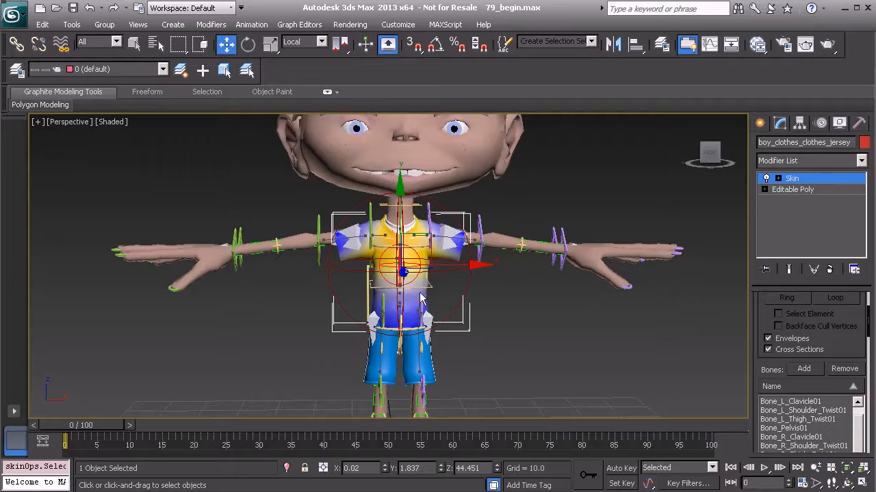
middle_click_drag(446, 300, 446, 307, "ctrl+alt")
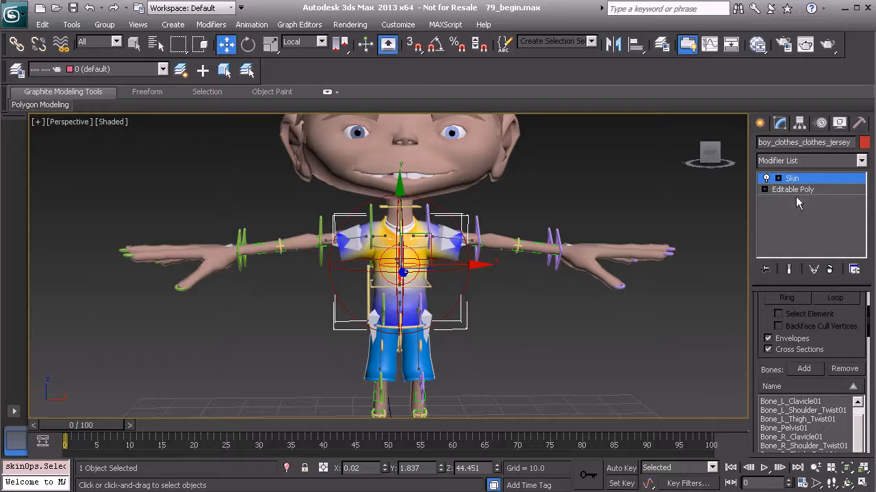
left_click(811, 178)
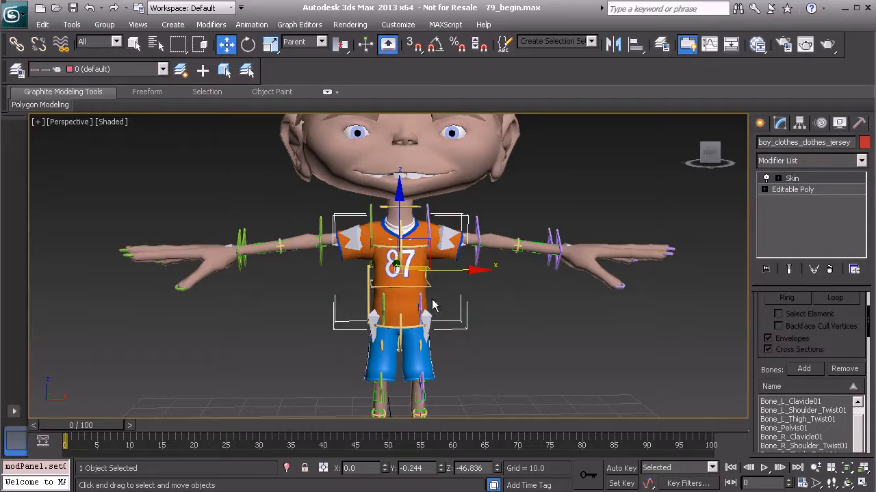
Examine the boy's lower body and the separate parts of the left cleat from several angles
middle_click_drag(417, 315, 415, 308, "alt")
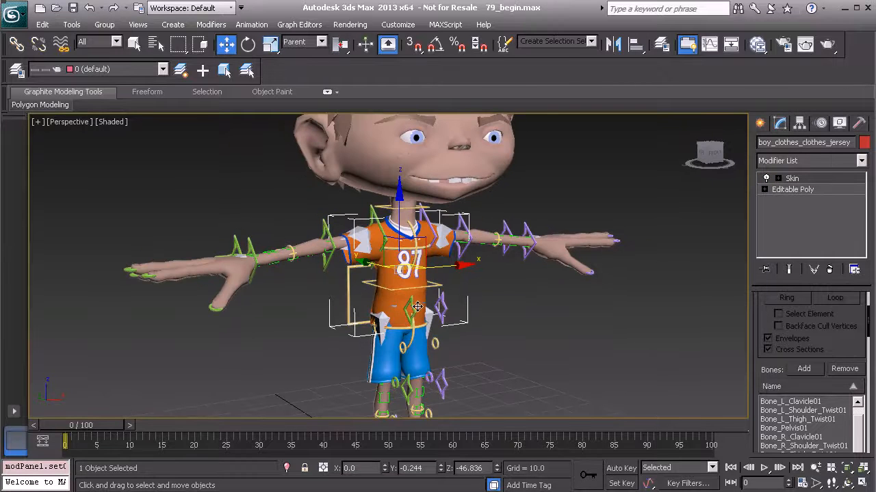
middle_click_drag(417, 307, 413, 279, "alt")
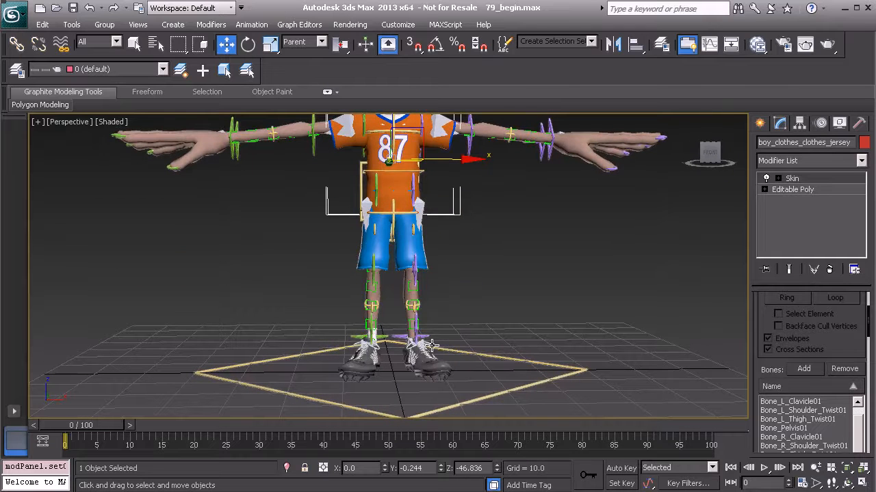
middle_click_drag(460, 347, 428, 364, "alt")
scroll(437, 337, "up", 2)
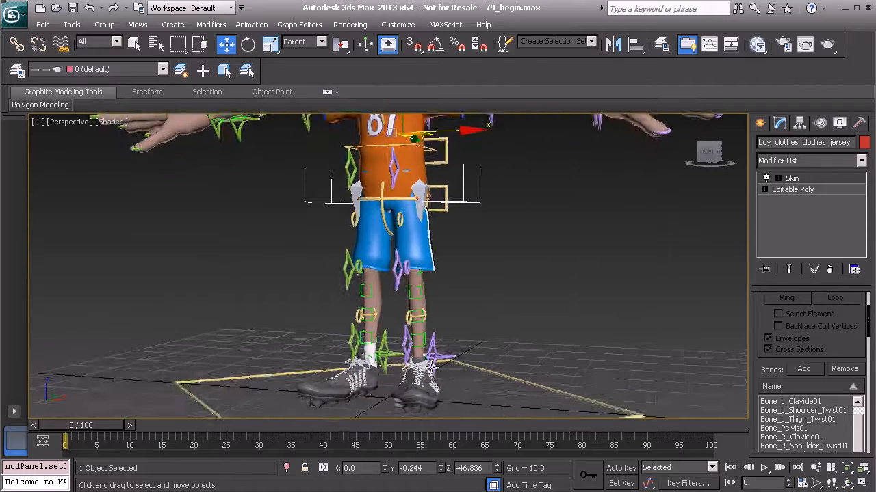
middle_click_drag(437, 368, 369, 355, "alt")
left_click(369, 362)
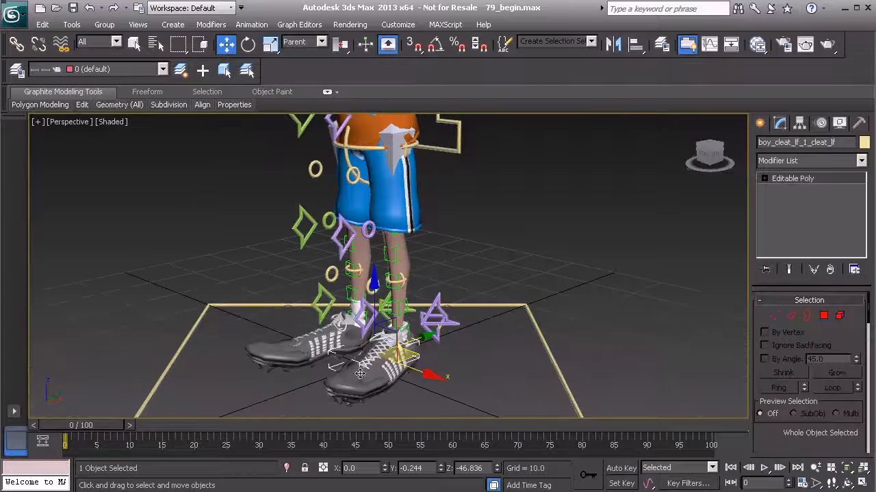
scroll(363, 371, "up", 4)
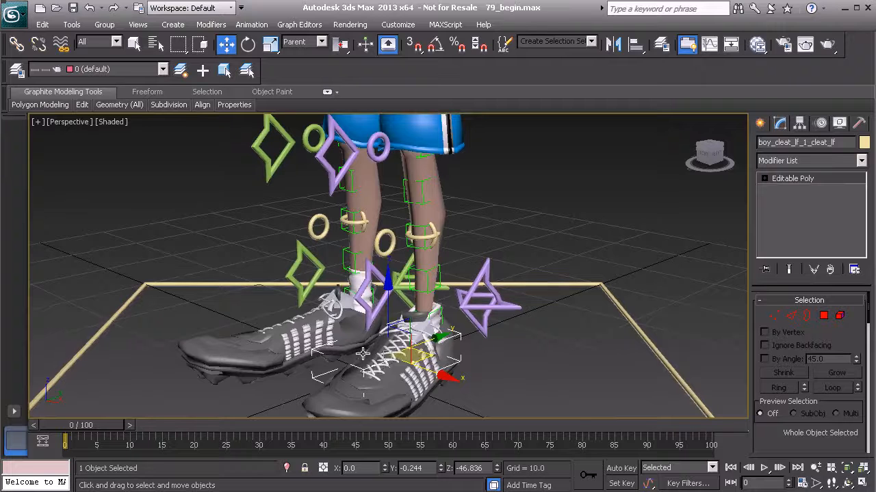
middle_click_drag(362, 354, 367, 321)
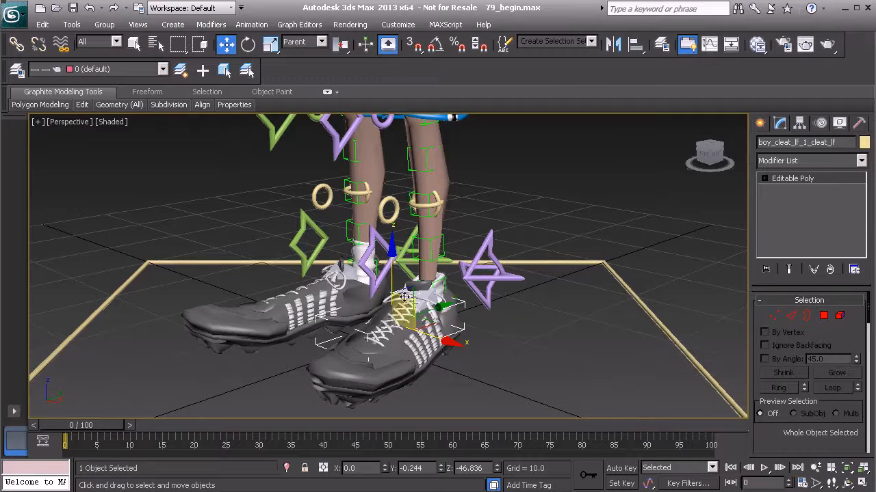
middle_click_drag(384, 284, 446, 309, "alt")
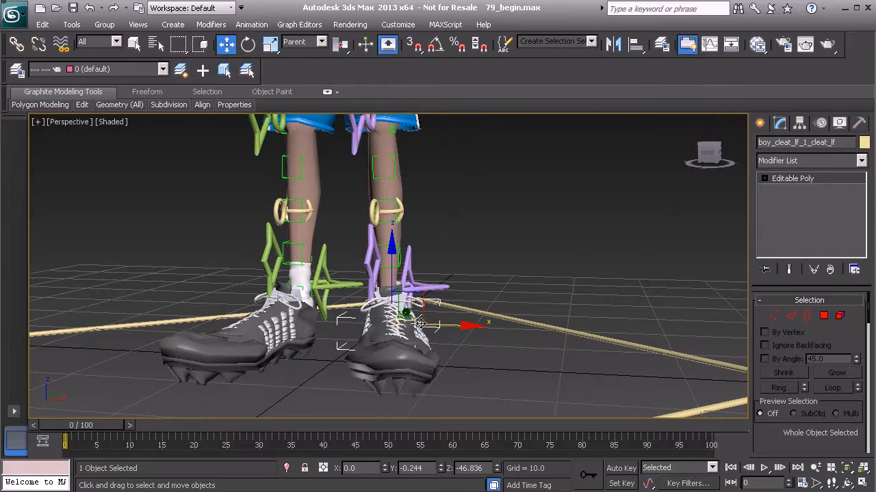
middle_click_drag(470, 322, 335, 328, "alt")
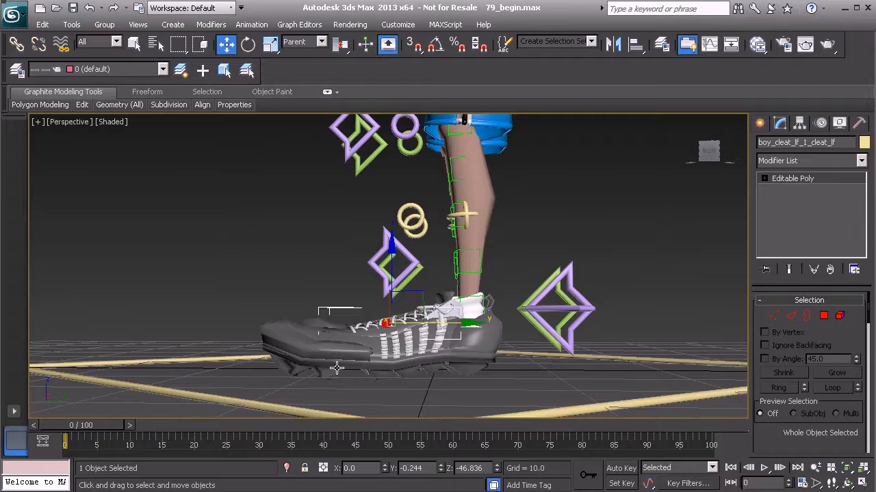
middle_click_drag(314, 331, 354, 344, "alt")
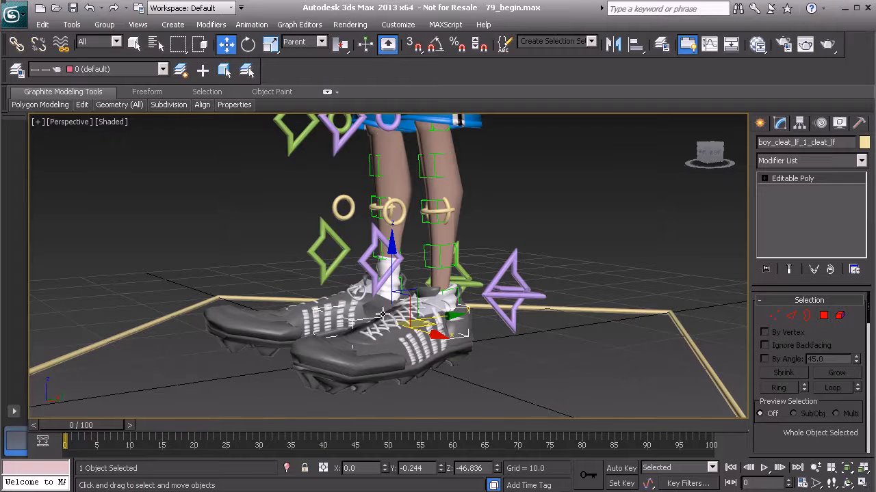
middle_click_drag(363, 318, 419, 335, "alt")
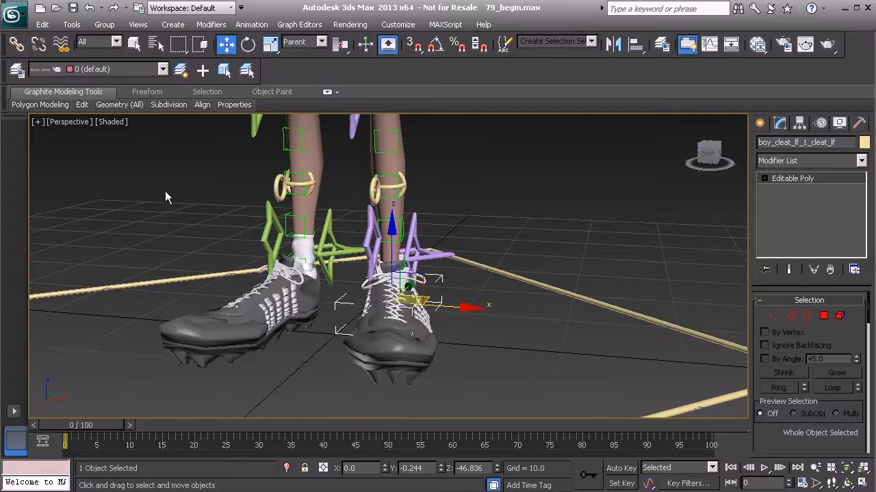
Hide the Bones layer
left_click(18, 71)
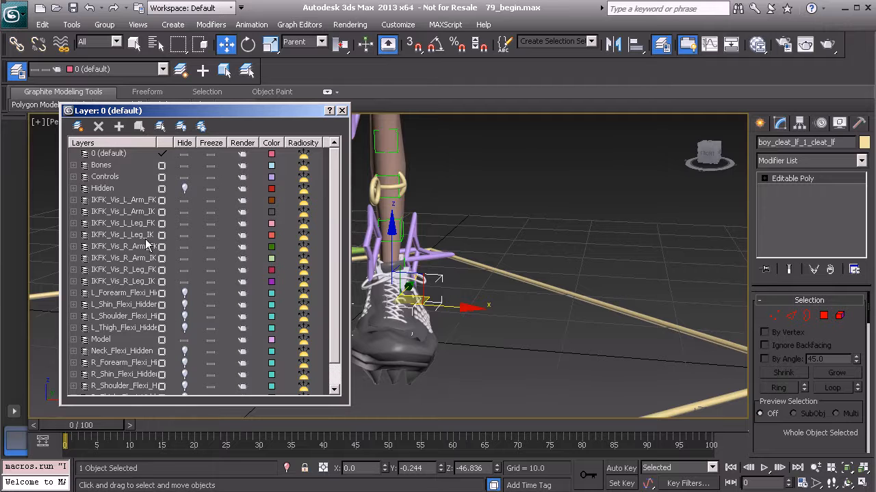
left_click(184, 166)
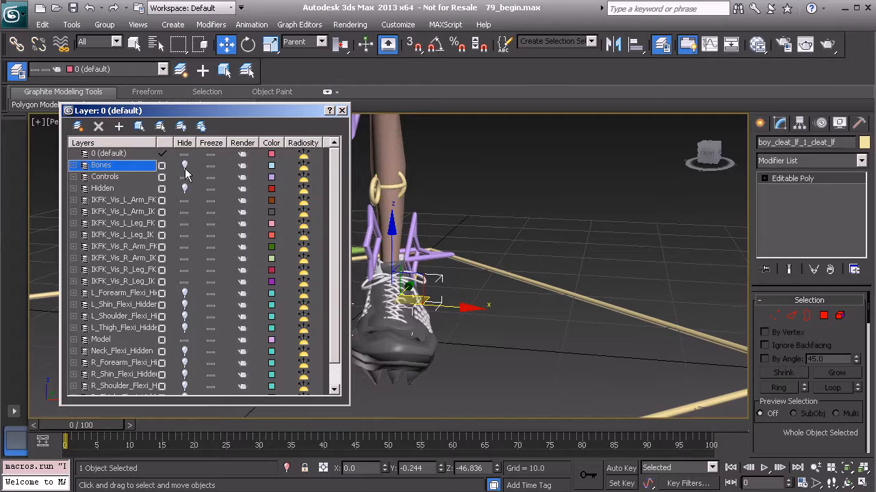
Select all the objects that make up the left cleat, removing nearby rig controls from the selection
middle_click_drag(476, 273, 565, 342)
left_click_drag(571, 356, 452, 270)
middle_click_drag(452, 271, 497, 275, "alt")
left_click(464, 279, "alt")
middle_click_drag(594, 319, 544, 302, "alt")
left_click(486, 317)
middle_click_drag(596, 312, 506, 312, "alt")
left_click(584, 299, "alt")
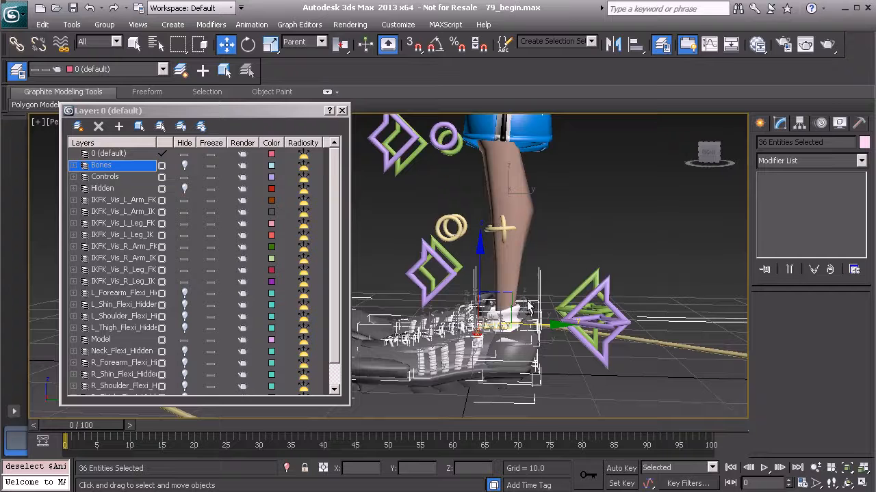
Deselect the remaining unwanted objects around the left ankle and close the layer manager
left_click(506, 312, "alt")
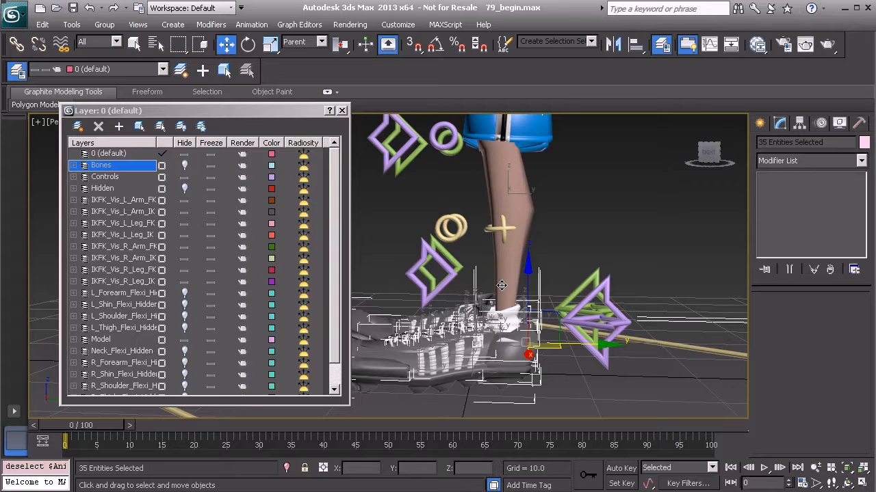
middle_click_drag(496, 290, 636, 318, "alt")
middle_click_drag(585, 308, 643, 313, "alt")
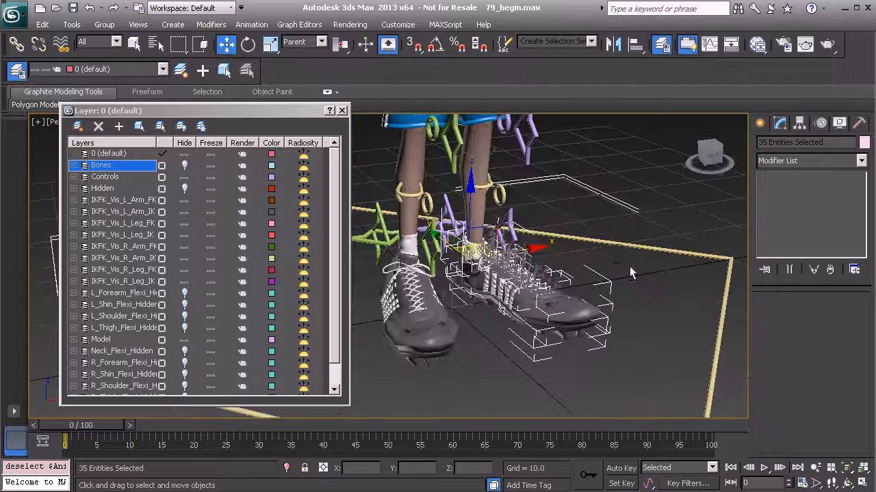
mouse_move(487, 243)
middle_mouse_down("alt")
mouse_move(693, 295)
mouse_move(479, 250)
middle_mouse_up("alt")
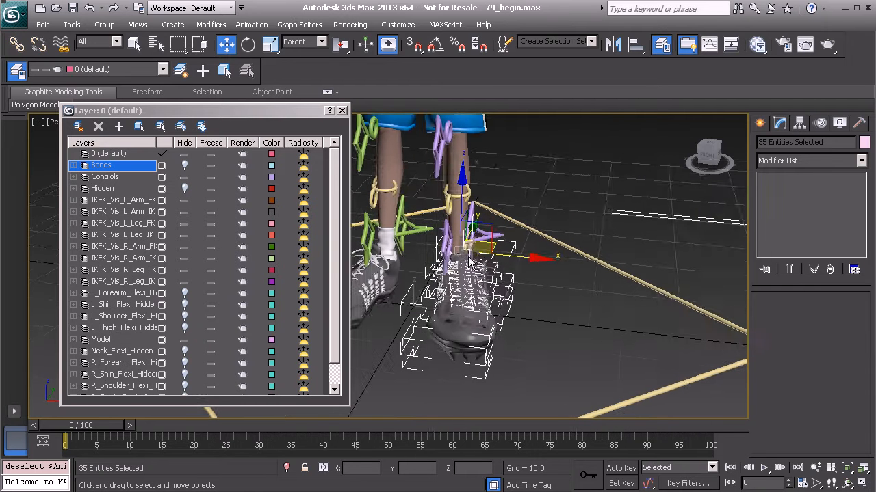
left_click(635, 281, "alt")
middle_click_drag(635, 281, 551, 272, "alt")
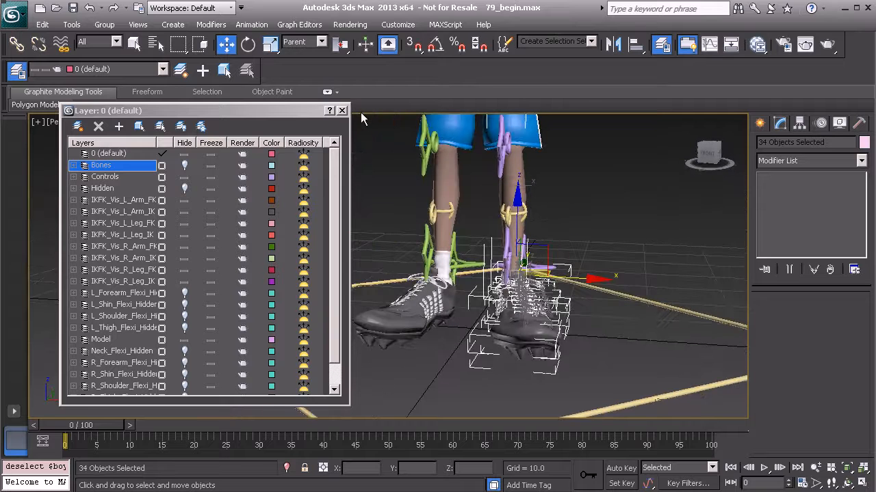
left_click(342, 110)
Try to group the selected left cleat objects and undo the grouping
right_click(313, 180)
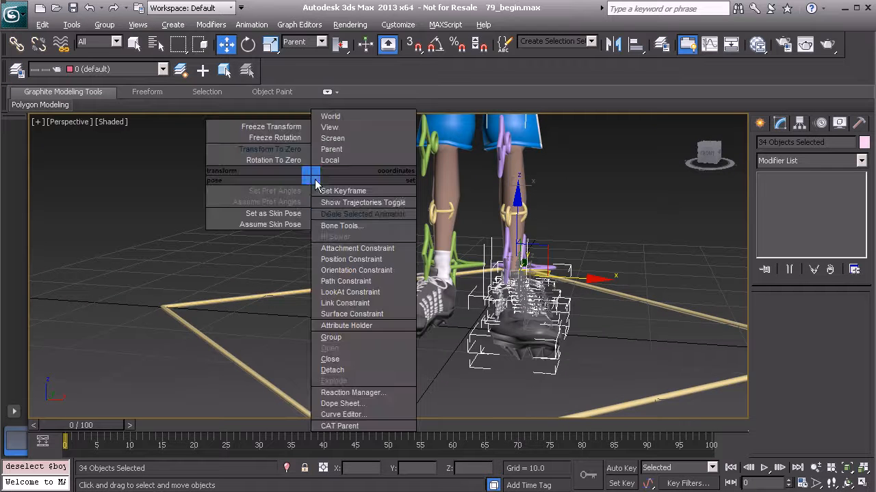
left_click(373, 341)
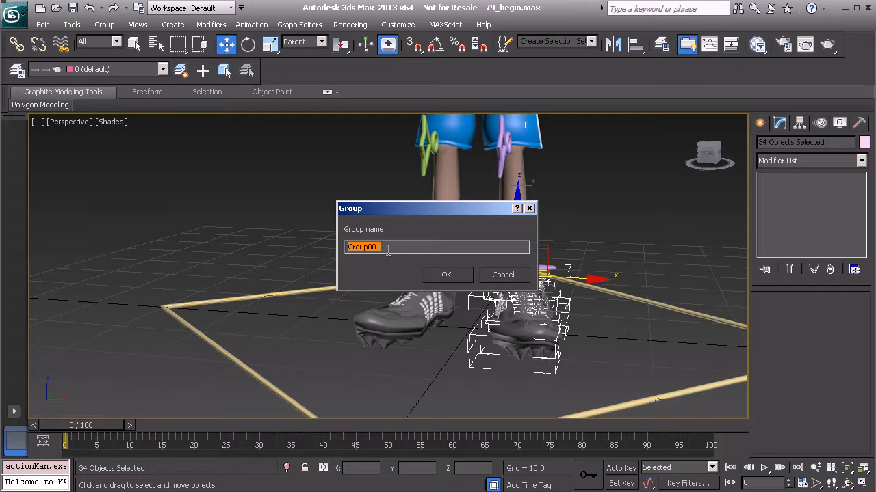
type("L")
left_click(447, 274)
middle_click_drag(505, 292, 447, 291, "alt")
key("ctrl+z")
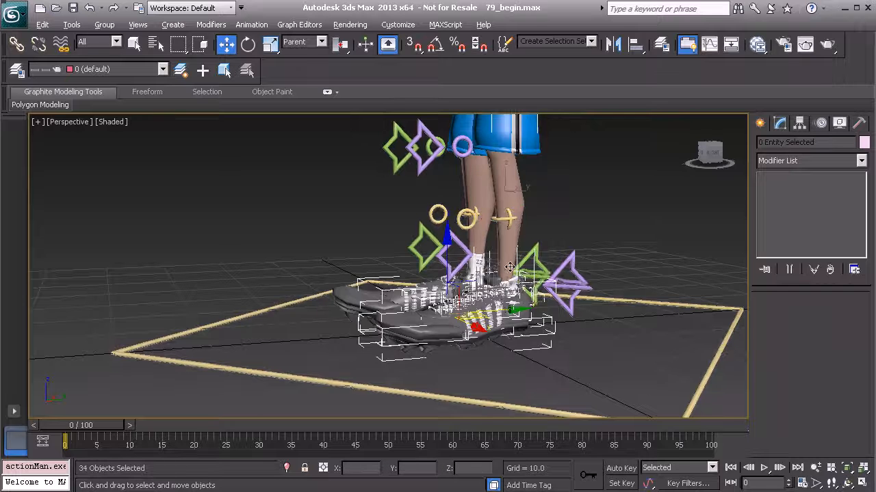
Show edged faces in the viewport and remove the left leg mesh from the cleat selection
middle_click_drag(509, 260, 536, 265, "alt")
key("F4")
mouse_move(472, 217)
middle_mouse_down("alt")
mouse_move(502, 230)
mouse_move(477, 258)
mouse_move(559, 263)
middle_mouse_up("alt")
left_click(480, 198, "alt")
Group the selected left cleat parts under the name L_Cleat_GRP01
right_click(552, 231)
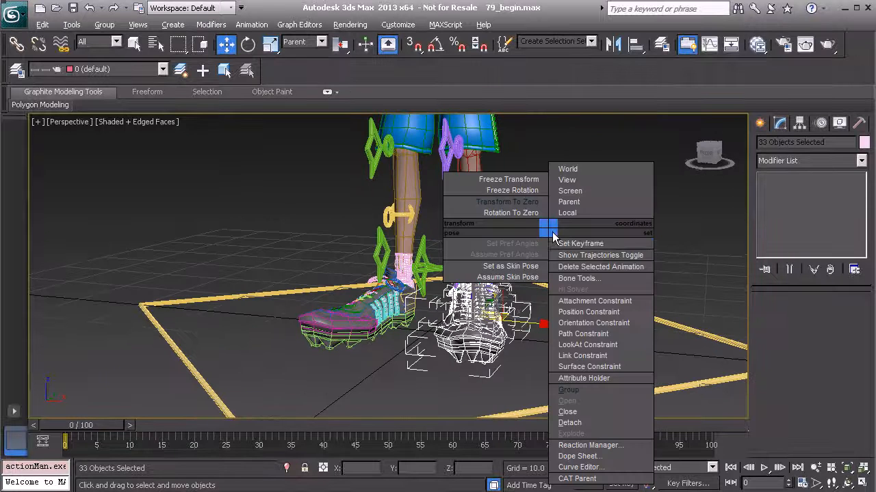
left_click(587, 394)
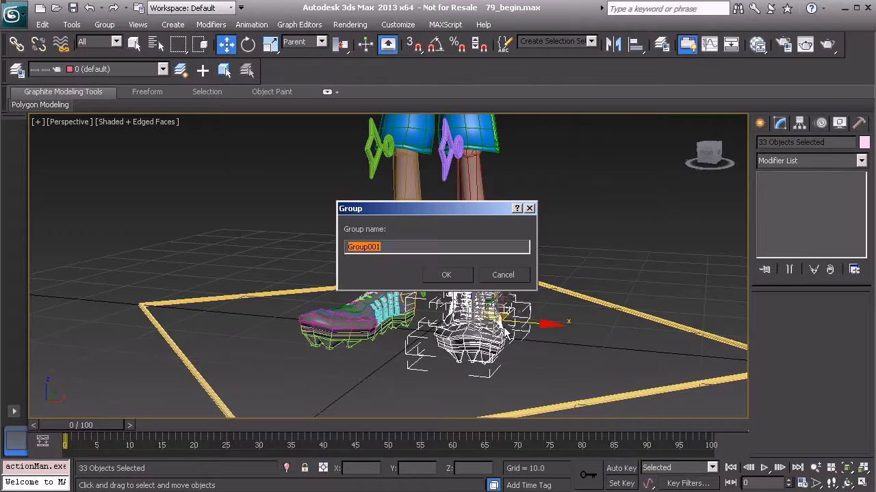
type("L_Cleat_GRP01")
left_click(460, 279)
mouse_move(547, 283)
middle_mouse_down("alt")
mouse_move(472, 290)
mouse_move(554, 296)
middle_mouse_up("alt")
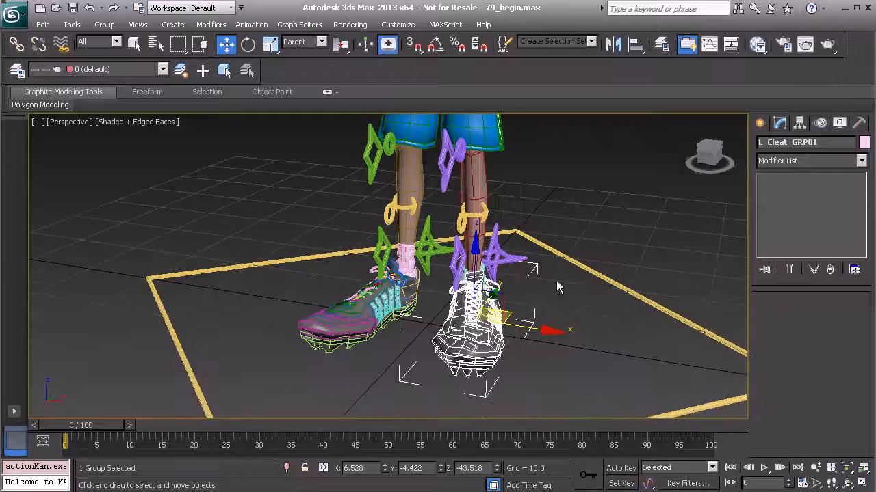
Apply an FFD(box) modifier to the L_Cleat_GRP01 group
middle_click_drag(508, 267, 479, 261)
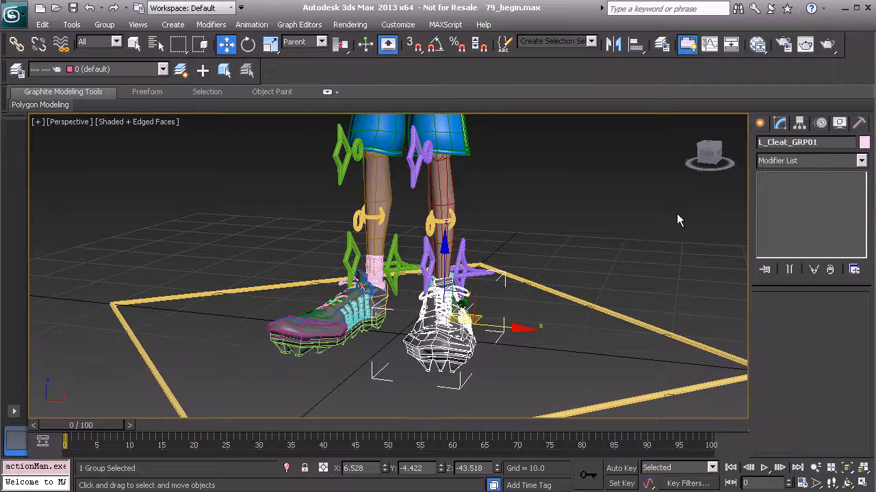
left_click(795, 161)
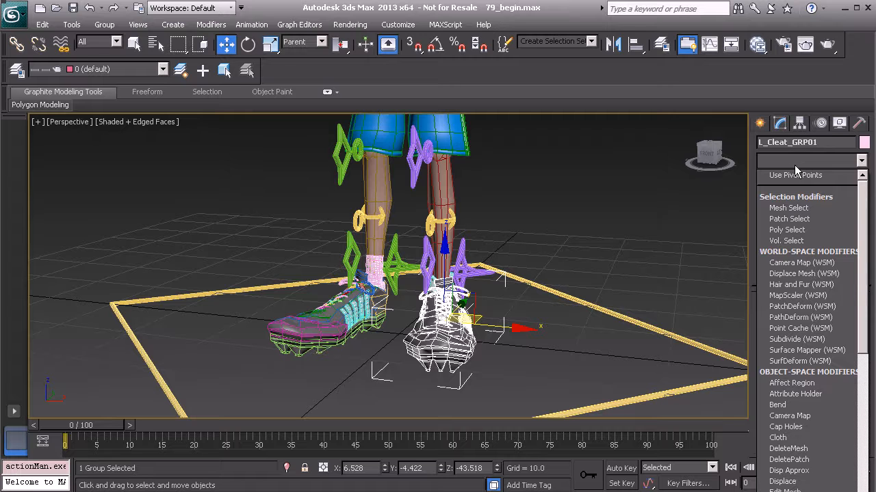
key("f")
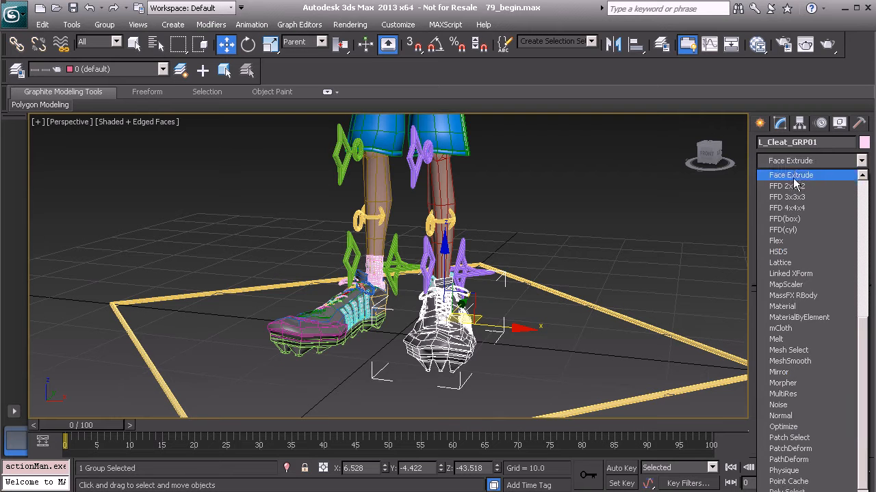
left_click(807, 224)
middle_click_drag(524, 309, 505, 316, "alt")
Rotate the FFD box's Lattice about the vertical axis to align it with the left cleat's direction
left_click(783, 178)
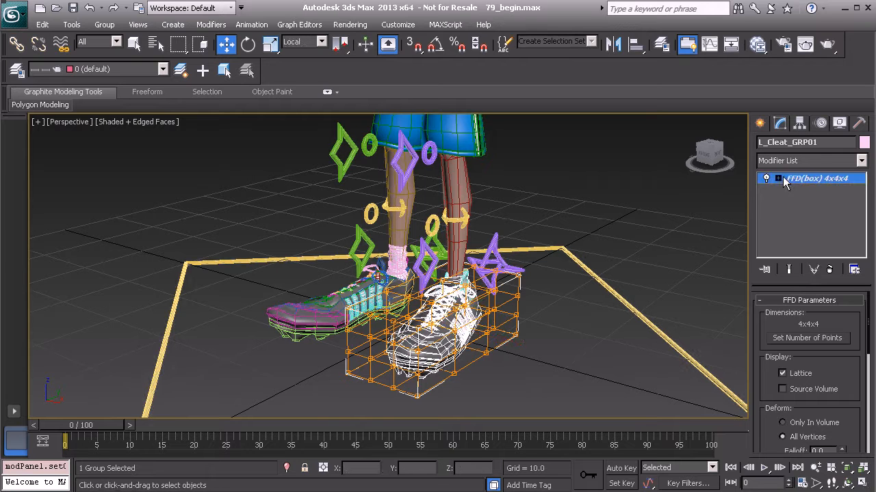
left_click(779, 179)
left_click(803, 200)
middle_click_drag(462, 302, 472, 294, "alt")
key("e")
middle_click_drag(518, 336, 499, 362, "alt")
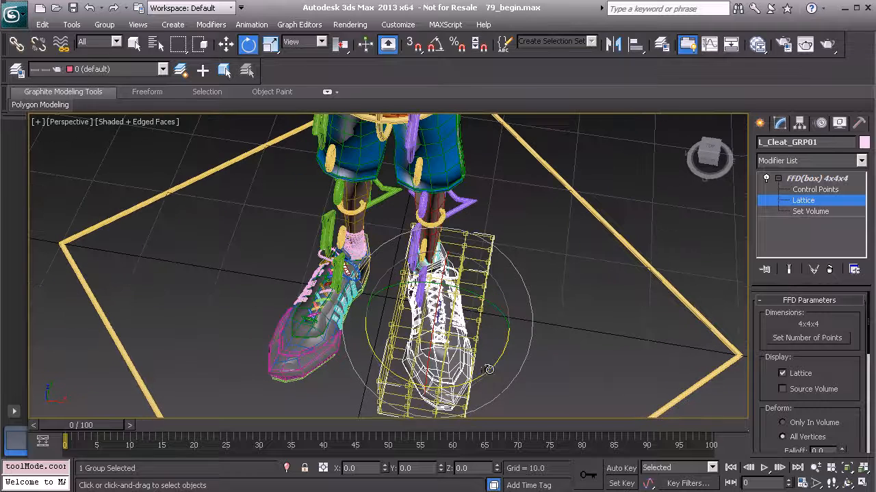
left_click_drag(485, 371, 503, 367)
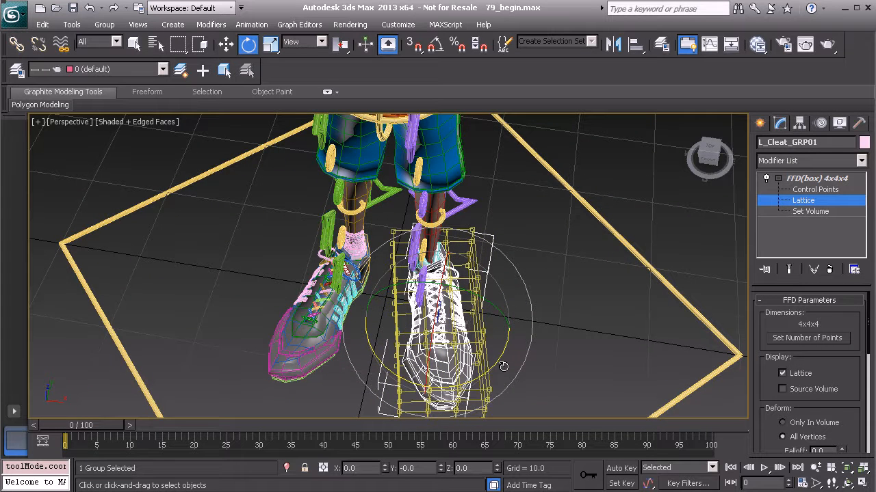
Enter the FFD's Set Volume level, select the lattice points at the toe end and activate the Move tool
left_click(807, 213)
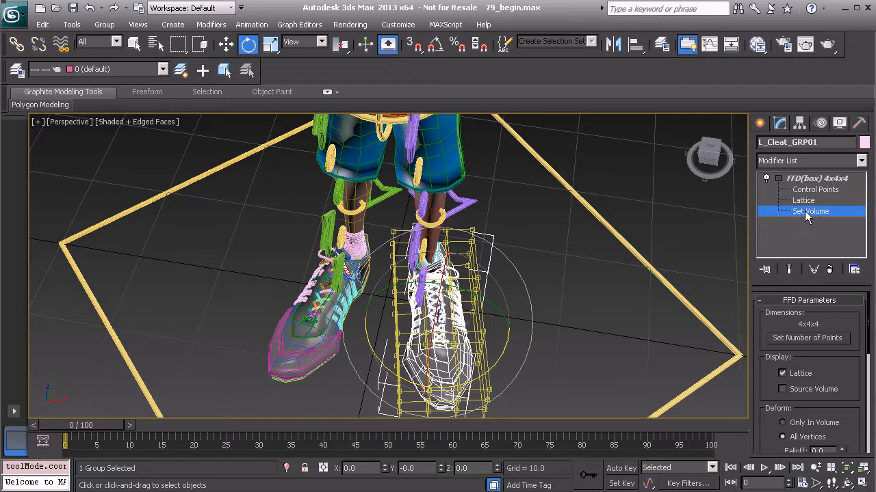
middle_click_drag(559, 295, 335, 241, "alt")
left_click_drag(270, 241, 340, 375)
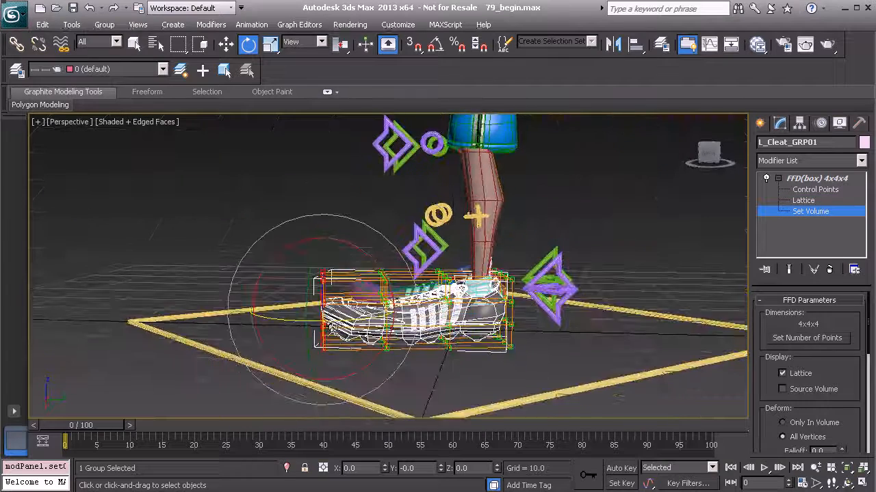
middle_click_drag(367, 319, 447, 288, "alt")
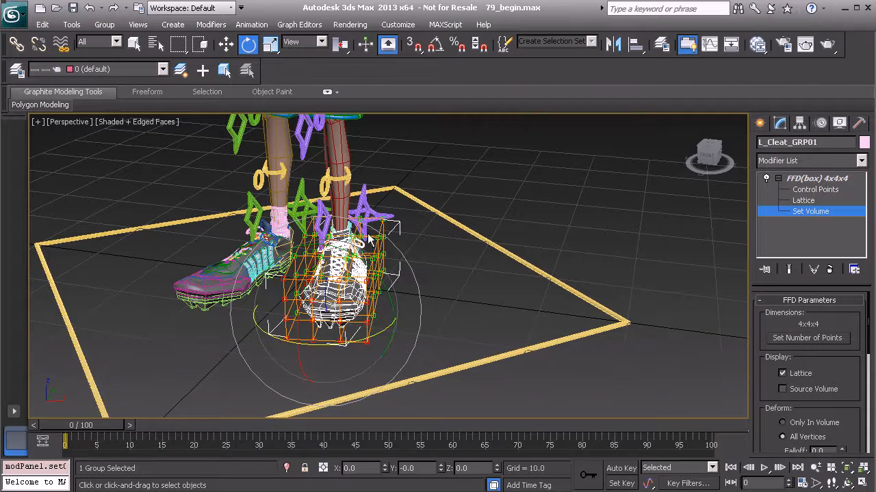
middle_click_drag(433, 297, 333, 269, "alt")
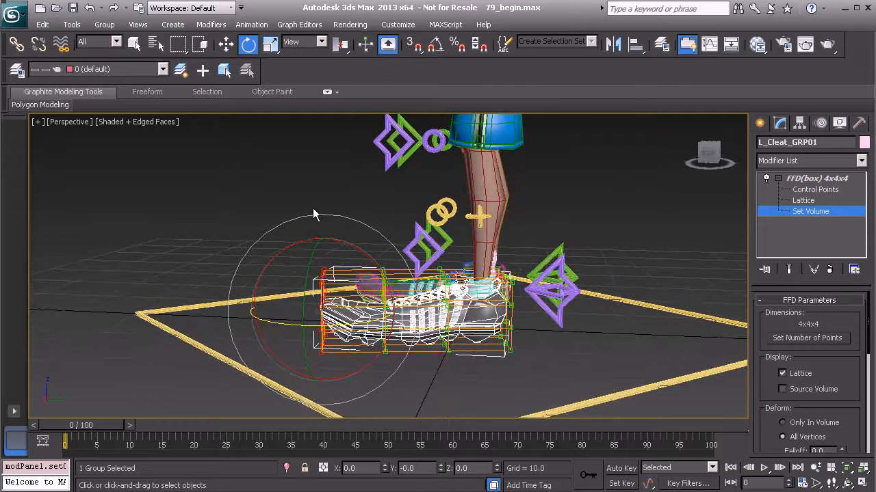
key("w")
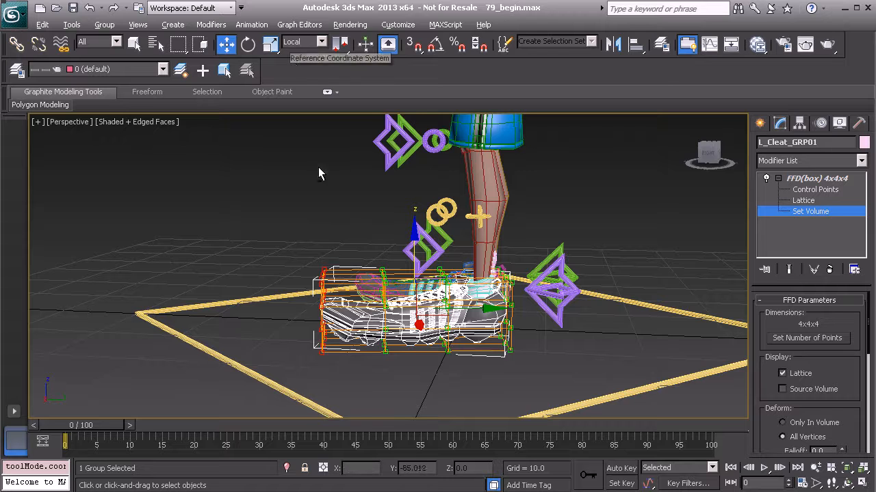
middle_click_drag(308, 212, 323, 207, "alt")
Try moving all the toe-end volume points of the cleat's lattice and undo the move
left_click_drag(284, 260, 341, 379)
middle_click_drag(350, 331, 443, 320, "alt")
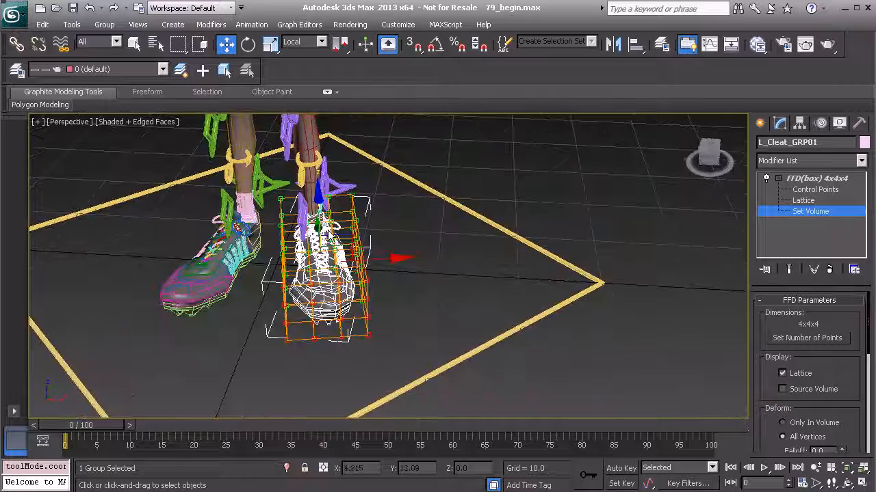
middle_click_drag(419, 274, 432, 291, "alt")
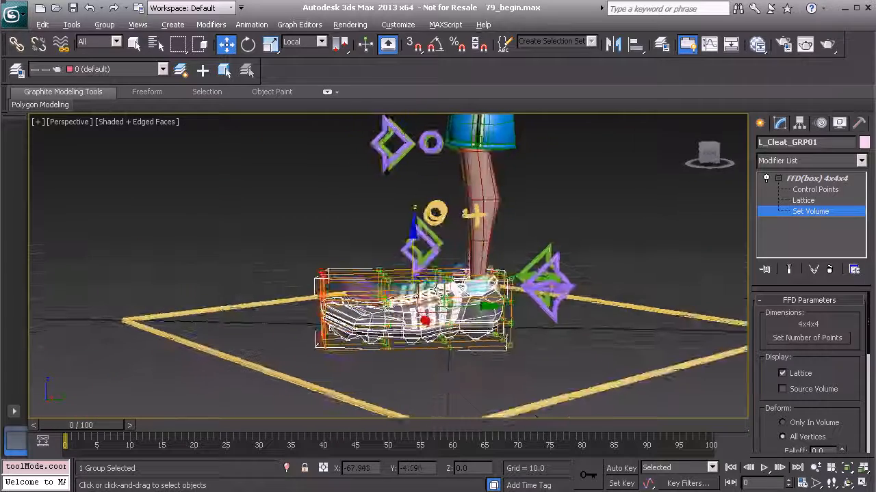
left_click_drag(431, 282, 424, 282)
key("ctrl+z")
Move the toe-end volume points above the bottom row forward, away from the tip of the cleat
left_click_drag(291, 252, 333, 337)
middle_click_drag(333, 337, 349, 316, "alt")
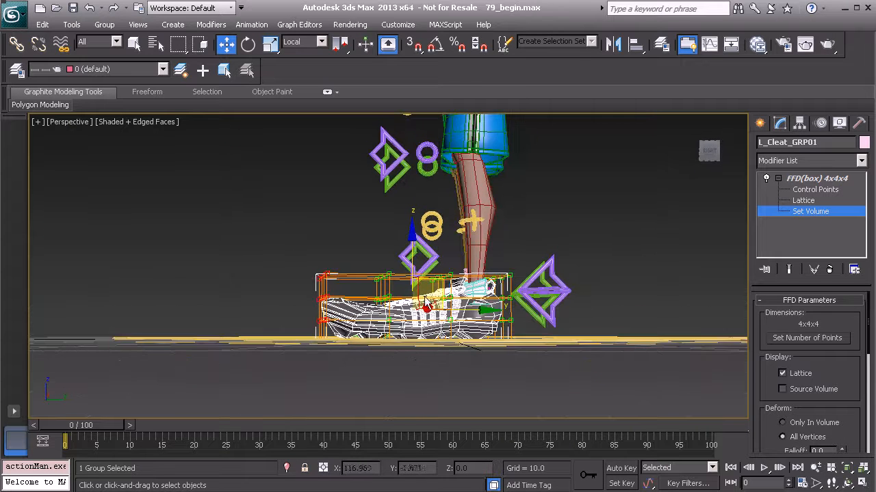
middle_click_drag(403, 309, 441, 277, "alt")
left_click_drag(441, 277, 423, 276)
middle_click_drag(422, 279, 379, 278, "alt")
Move the uppermost toe-end volume points back and down toward the shoe, about 2.57 in Y and -0.66 in Z
left_click_drag(276, 251, 326, 288)
middle_click_drag(331, 295, 335, 283, "alt")
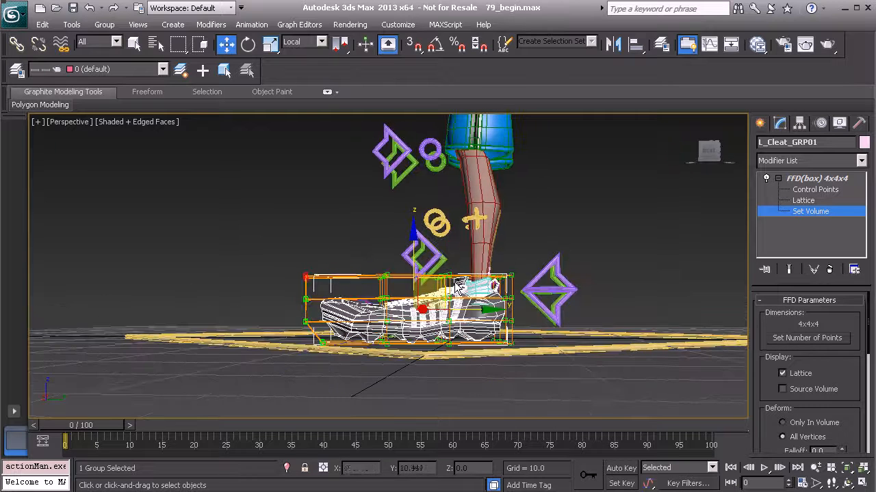
left_click_drag(434, 276, 459, 283)
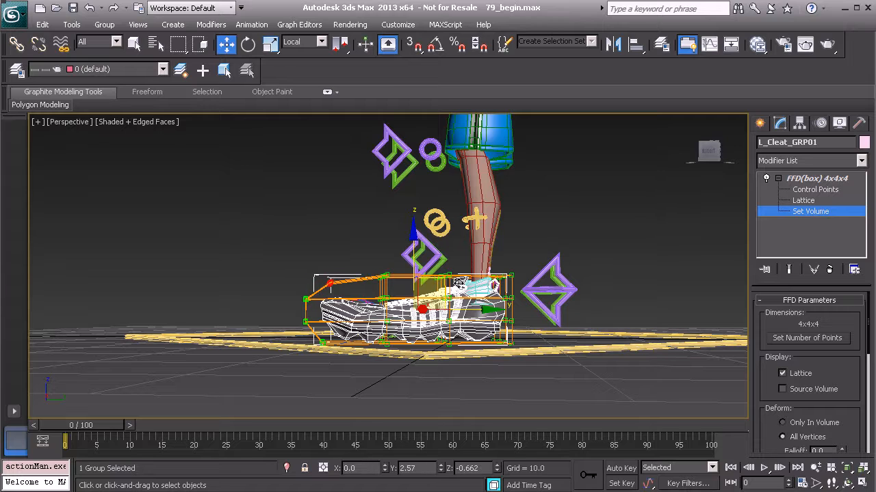
middle_click_drag(459, 282, 407, 316, "alt")
Move the heel-end volume points backward so the lattice extends beyond the cleat's heel
middle_click_drag(460, 295, 473, 280, "alt")
left_click_drag(545, 356, 480, 251)
mouse_move(517, 336)
middle_mouse_down("alt")
mouse_move(520, 346)
mouse_move(498, 359)
mouse_move(490, 312)
mouse_move(518, 333)
mouse_move(508, 326)
middle_mouse_up("alt")
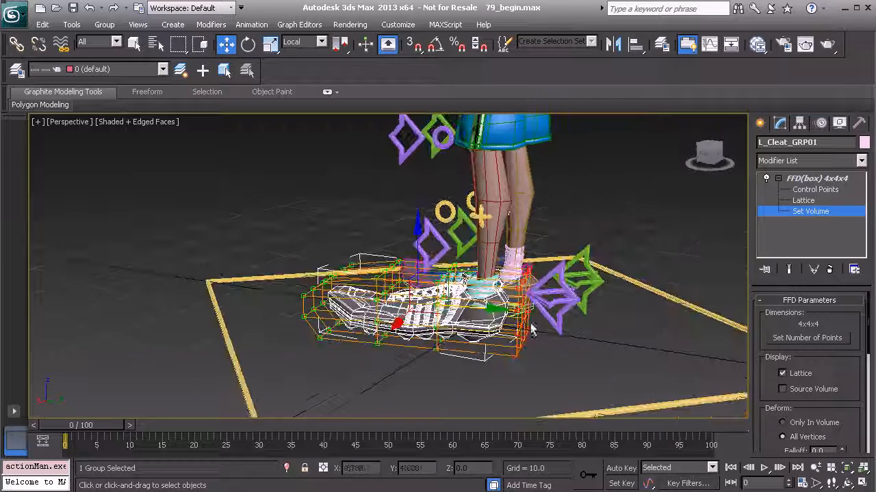
Try moving the toe-end points at the Control Points level to deform the cleat, and undo the move
left_click(809, 191)
middle_click_drag(426, 255, 443, 250, "alt")
left_click_drag(270, 246, 344, 379)
middle_click_drag(344, 378, 339, 334, "alt")
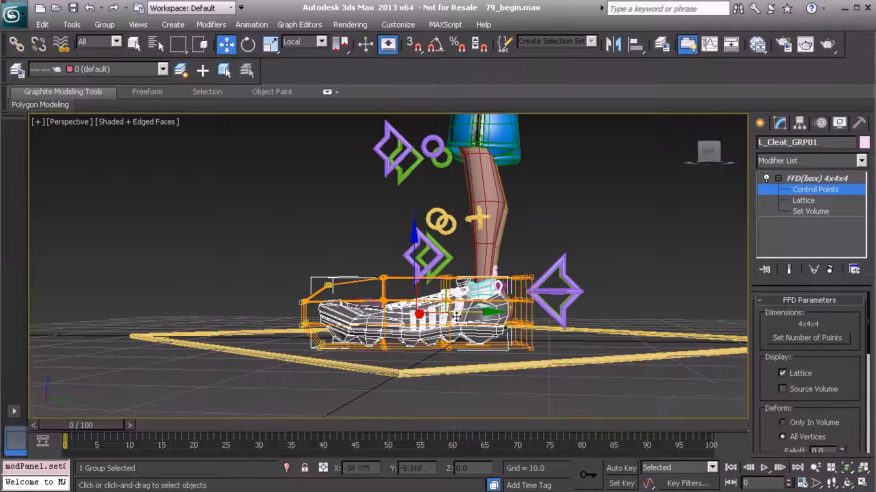
left_click_drag(442, 283, 444, 306)
key("ctrl+z")
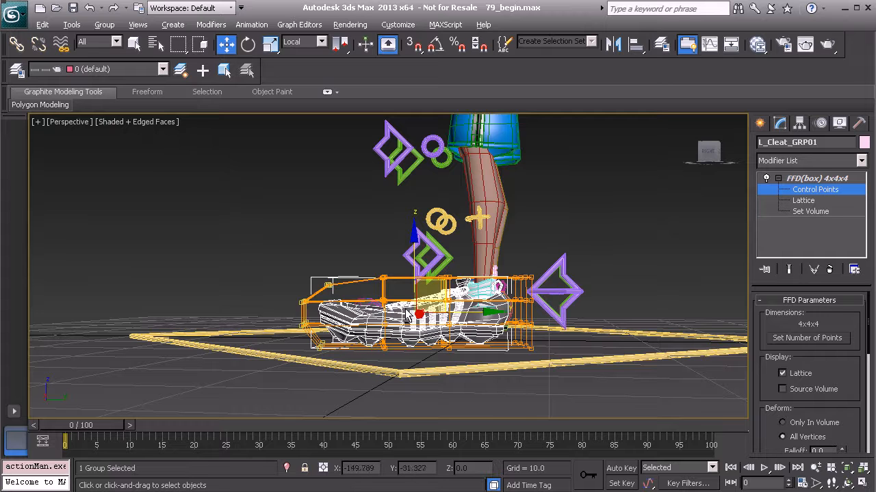
Return to the top level of the FFD(box) modifier and deselect the left cleat group
middle_click_drag(405, 316, 373, 335, "alt")
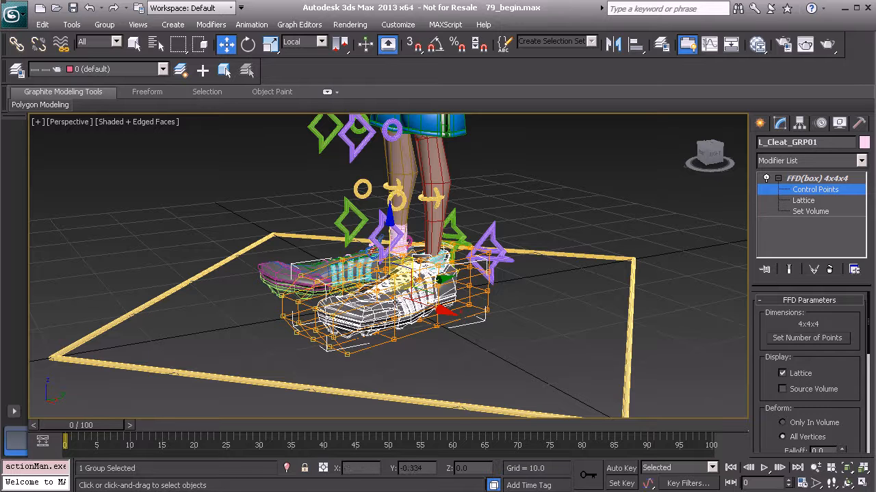
mouse_move(387, 306)
middle_mouse_down("alt")
mouse_move(414, 306)
mouse_move(397, 298)
mouse_move(390, 322)
middle_mouse_up("alt")
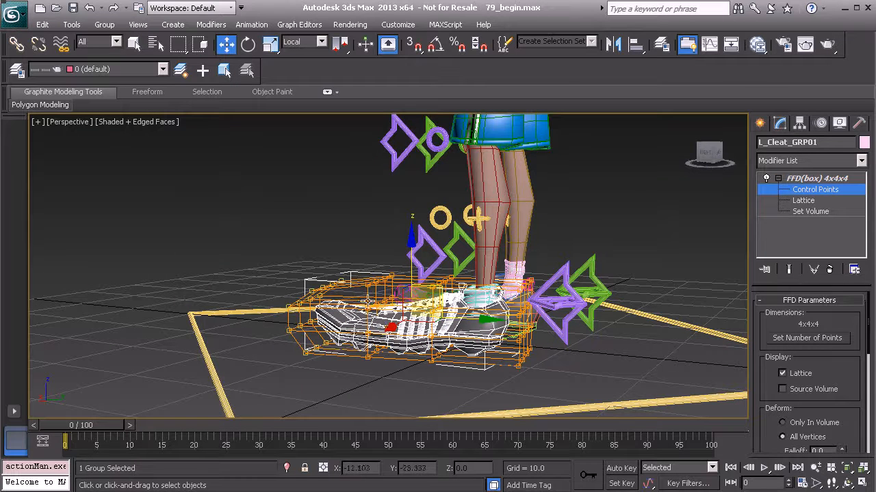
middle_click_drag(388, 315, 414, 335, "alt")
left_click(819, 180)
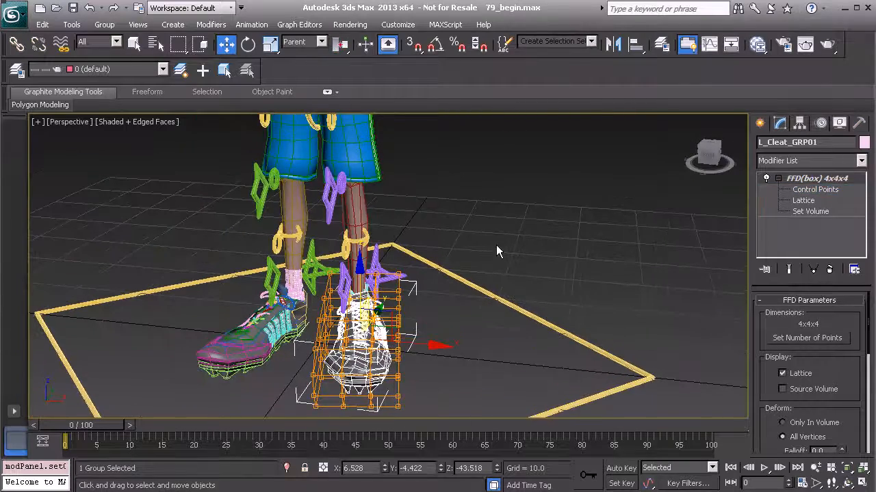
middle_click_drag(490, 245, 530, 293)
left_click(505, 255)
Examine the boy's upper body by selecting the head mesh and the white undershirt at the collar
middle_click_drag(408, 342, 457, 331)
middle_click_drag(426, 205, 421, 263)
scroll(407, 187, "down", 4)
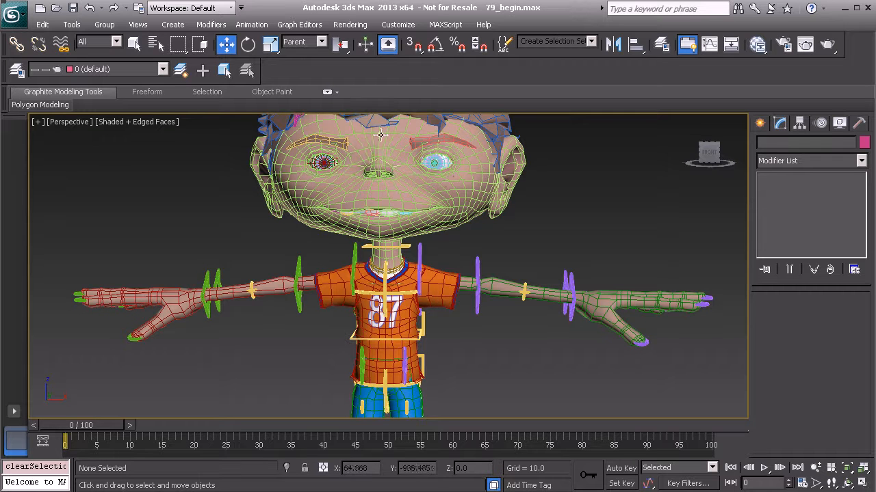
scroll(390, 171, "up", 1)
left_click(413, 187)
middle_click_drag(424, 205, 414, 195, "alt")
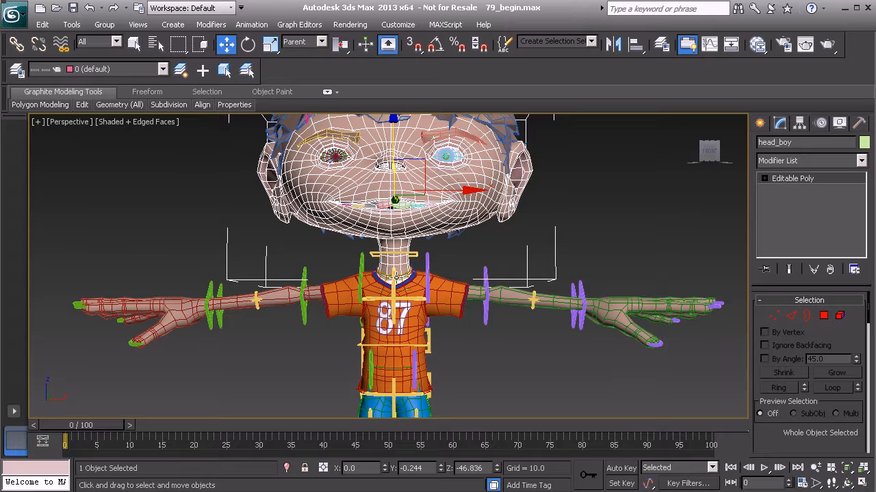
left_click(400, 277)
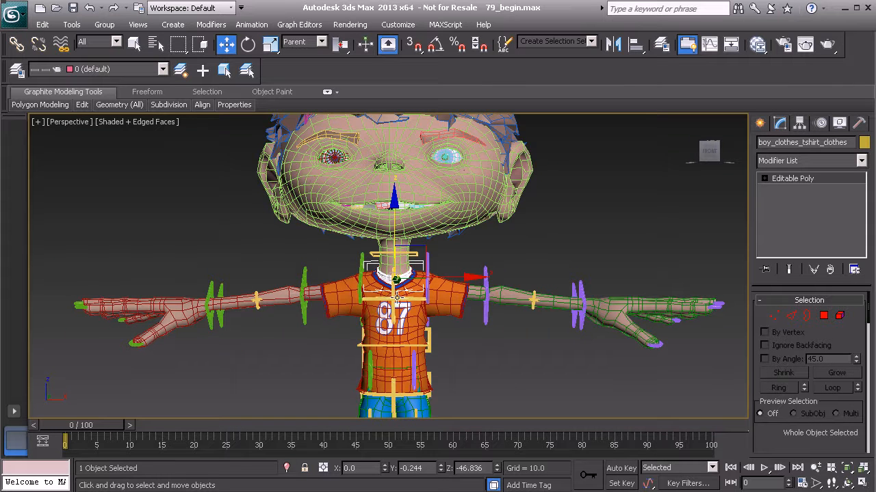
Turn off edged faces in the viewport and deselect the undershirt to view the whole shaded character
middle_click_drag(403, 287, 433, 247, "alt")
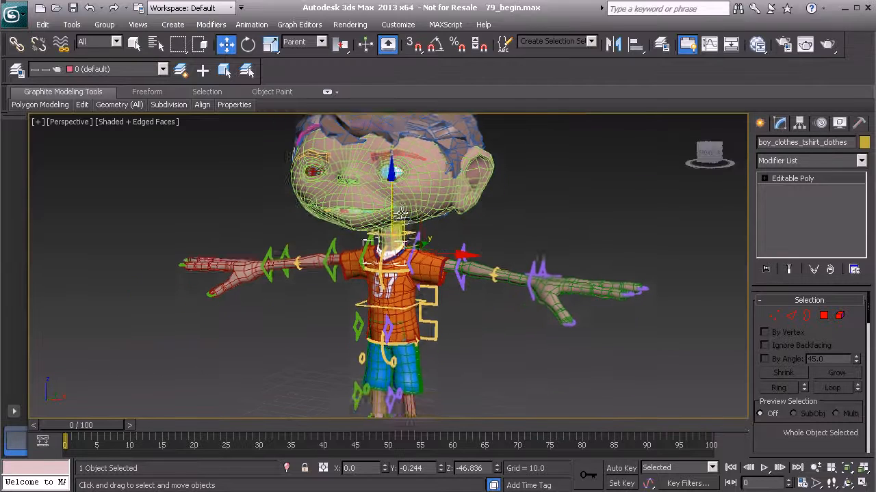
scroll(434, 246, "down", 3)
middle_click_drag(369, 236, 483, 247, "alt")
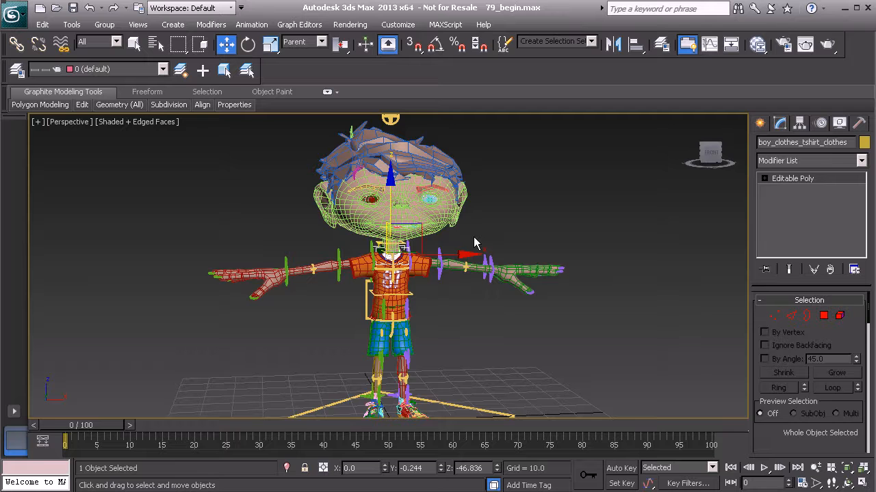
key("F4")
middle_click_drag(474, 246, 425, 238, "alt")
scroll(451, 251, "down", 1)
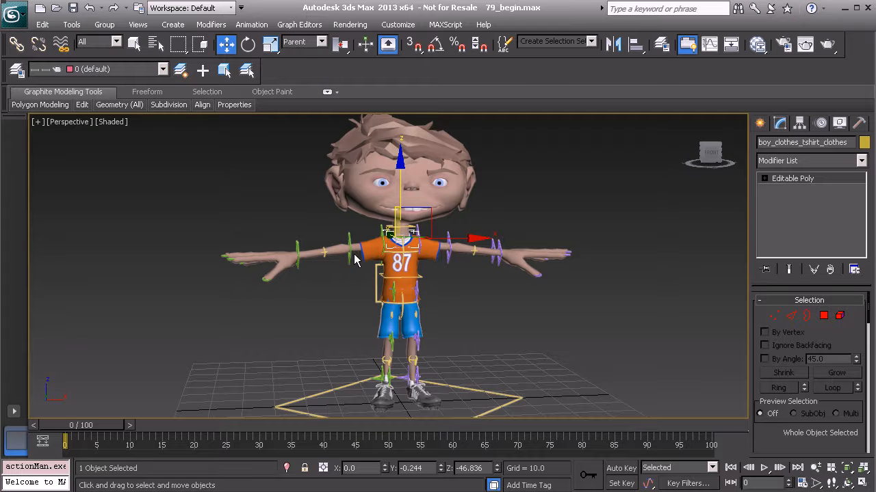
left_click(502, 207)
scroll(410, 234, "down", 1)
middle_click_drag(445, 236, 425, 247)
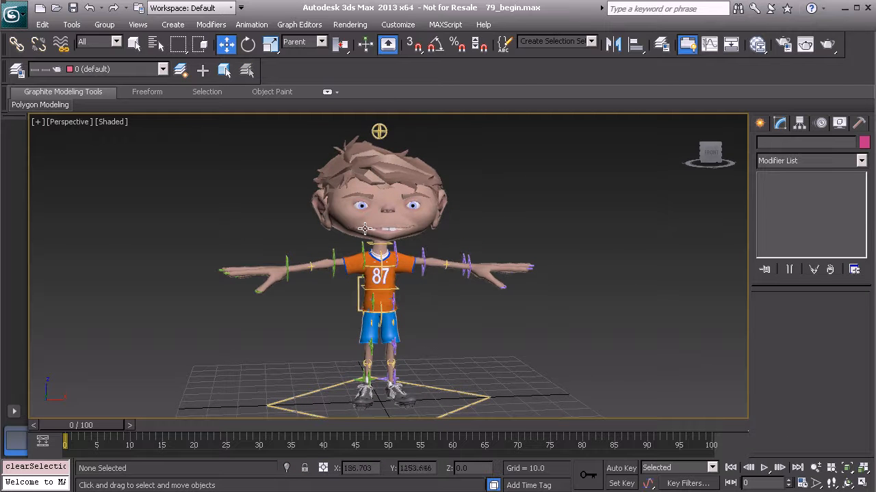